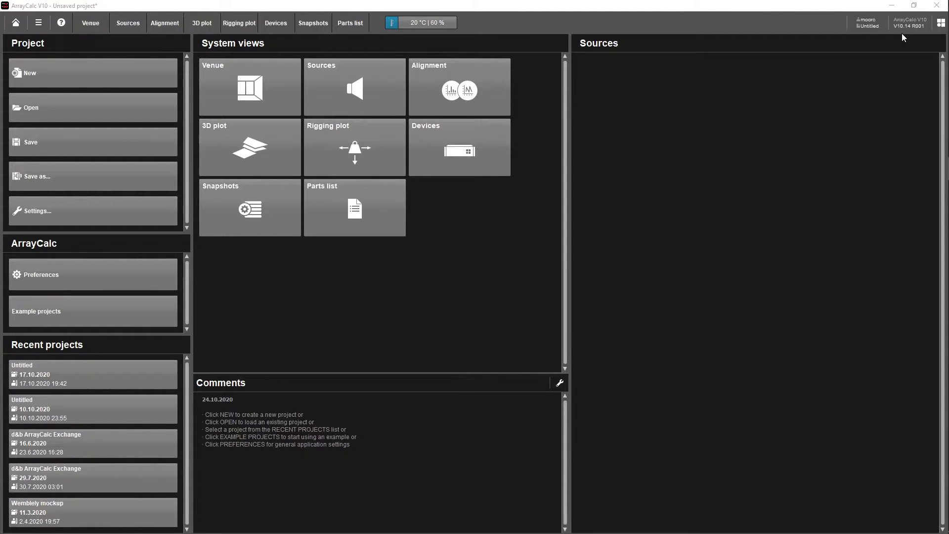
Open the project settings and rename the project as Simple Hall.
left_click(149, 206)
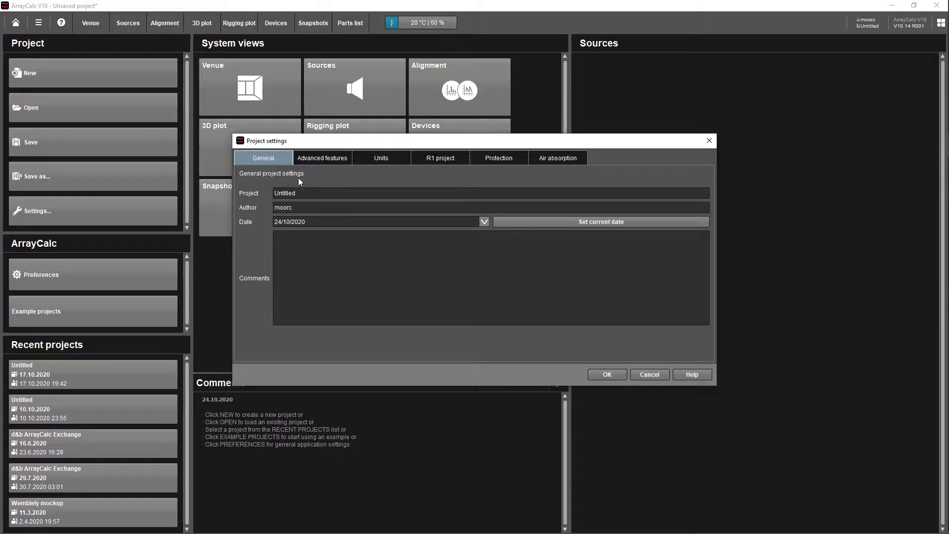
left_click(311, 192)
key("BackSpace")
key("BackSpace")
key("BackSpace")
key("BackSpace")
key("BackSpace")
key("BackSpace")
key("BackSpace")
type("Simple Hall")
Review the advanced features, units, R1 project, protection and air absorption settings, and accept the project settings.
left_click(319, 158)
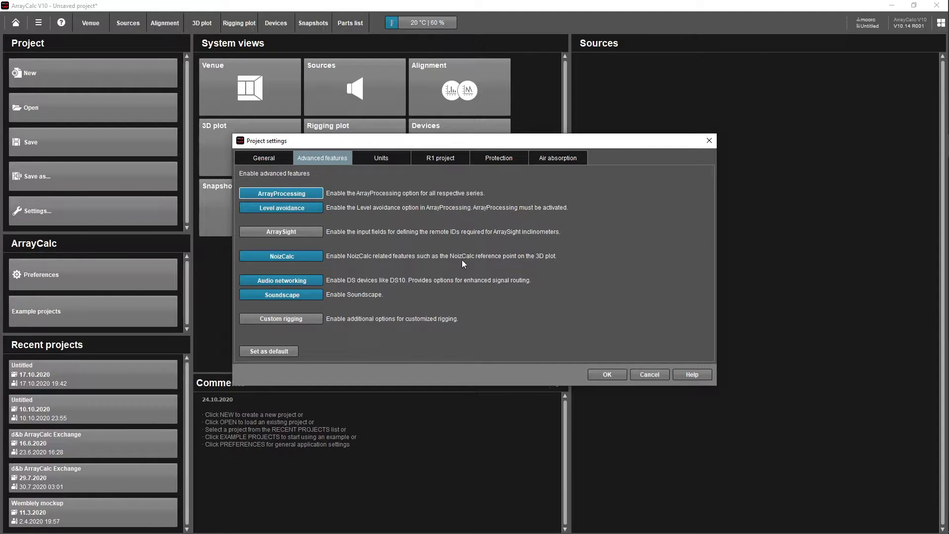
left_click(389, 159)
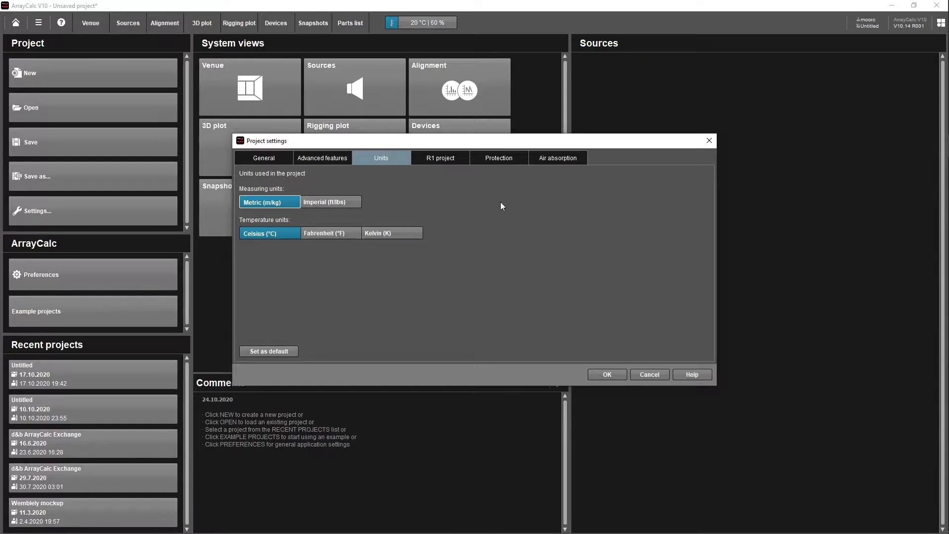
left_click(454, 159)
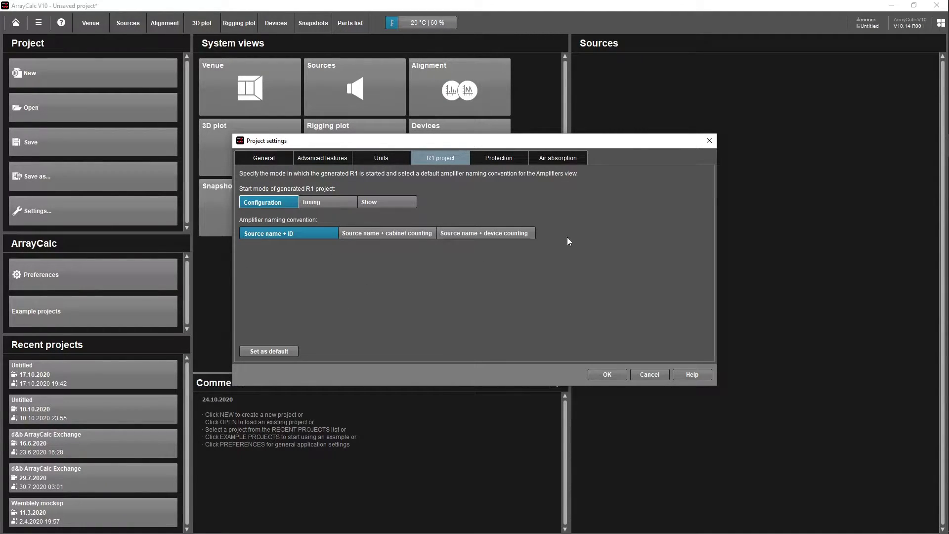
left_click(511, 156)
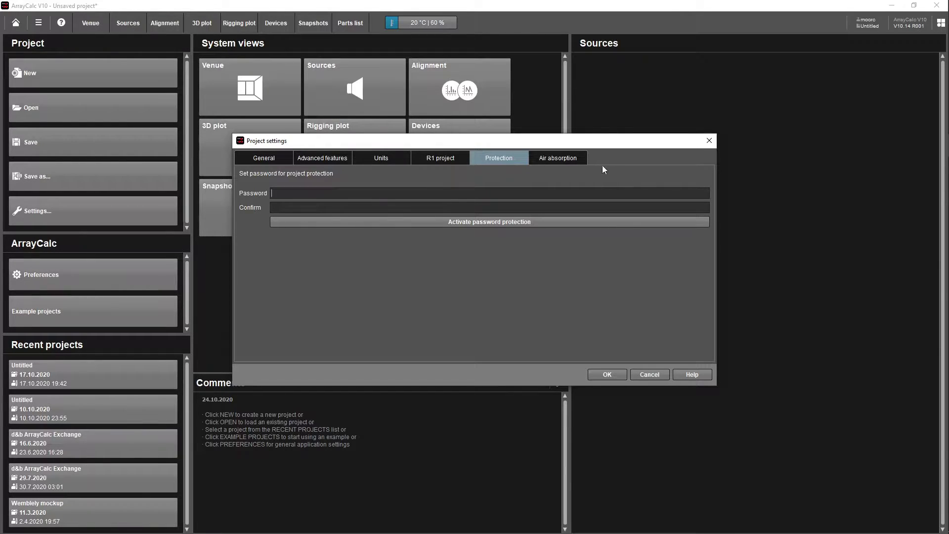
left_click(577, 158)
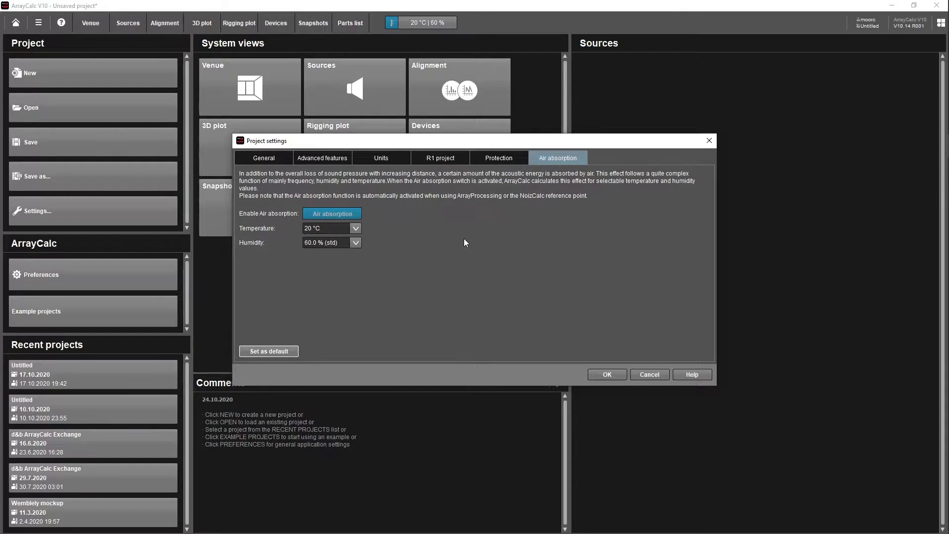
left_click(612, 374)
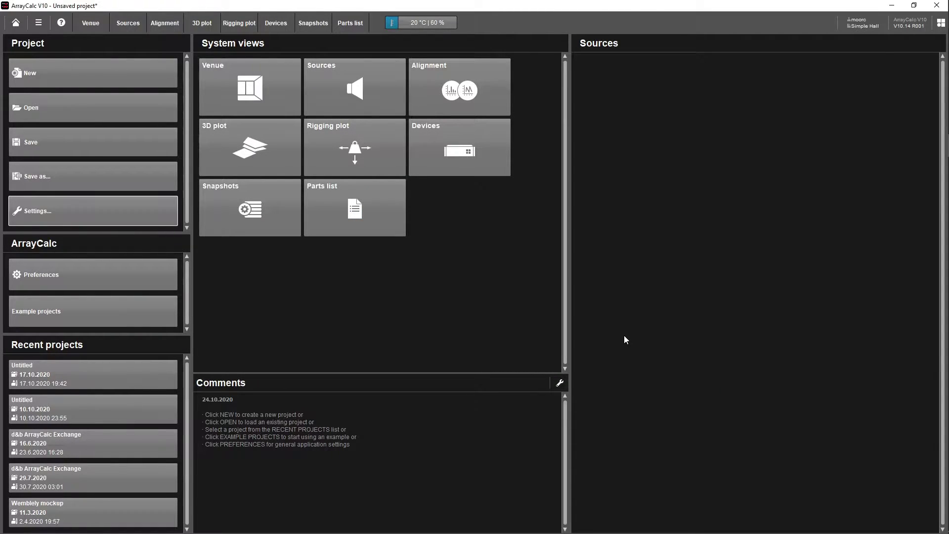
Add a quadrangular listening plane to the venue and name it Audience.
left_click(242, 75)
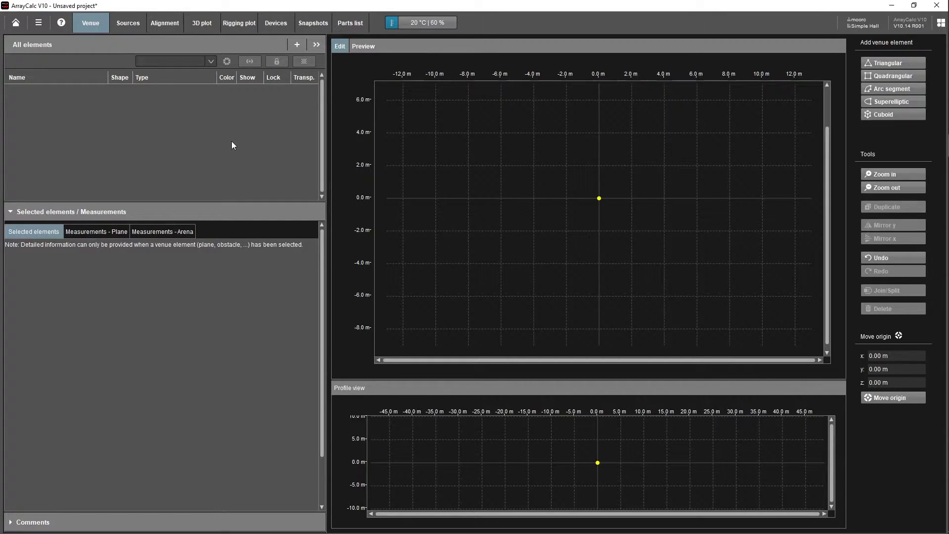
left_click(297, 45)
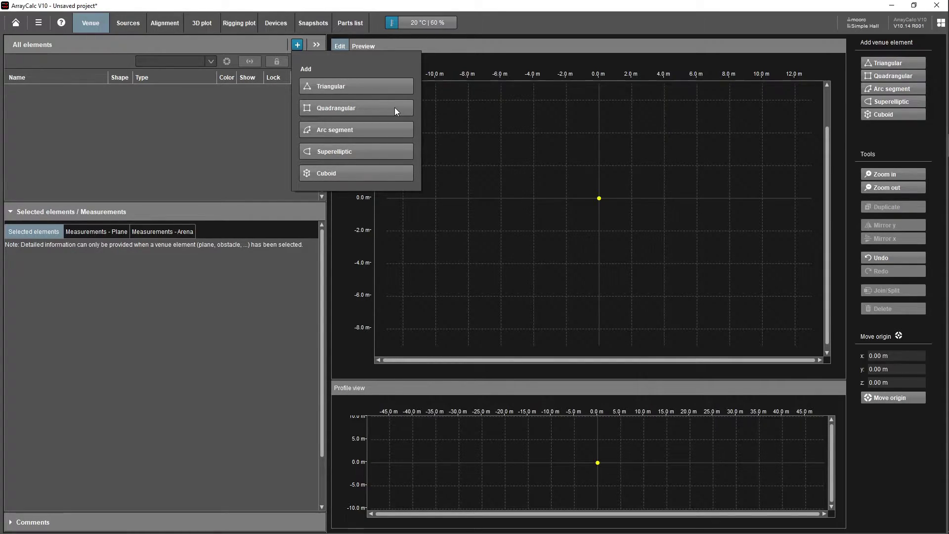
left_click(366, 107)
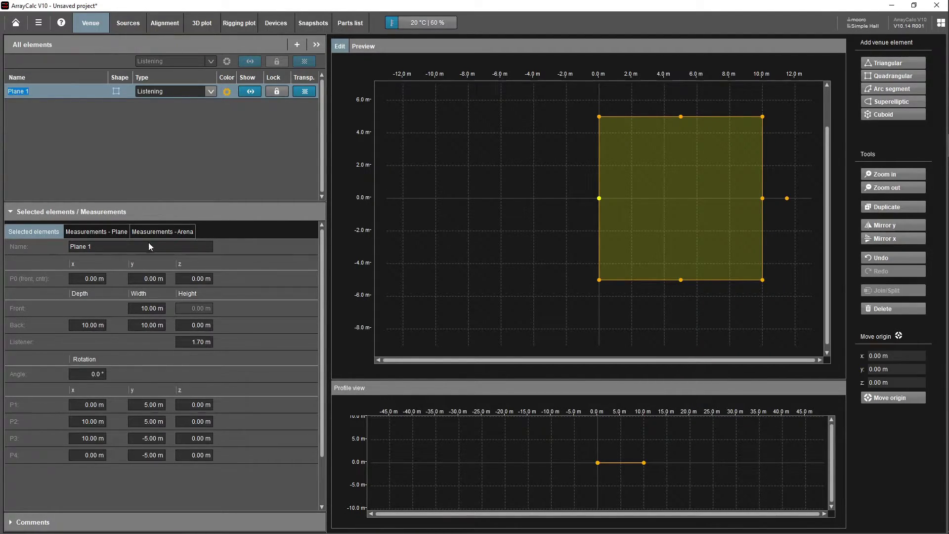
left_click(97, 246)
key("BackSpace")
key("BackSpace")
key("BackSpace")
key("BackSpace")
type("Au")
Set the Audience plane's depth to 17.15 m and its front and back widths to 8.20 m.
left_click(96, 329)
key("BackSpace")
key("BackSpace")
left_click(157, 325)
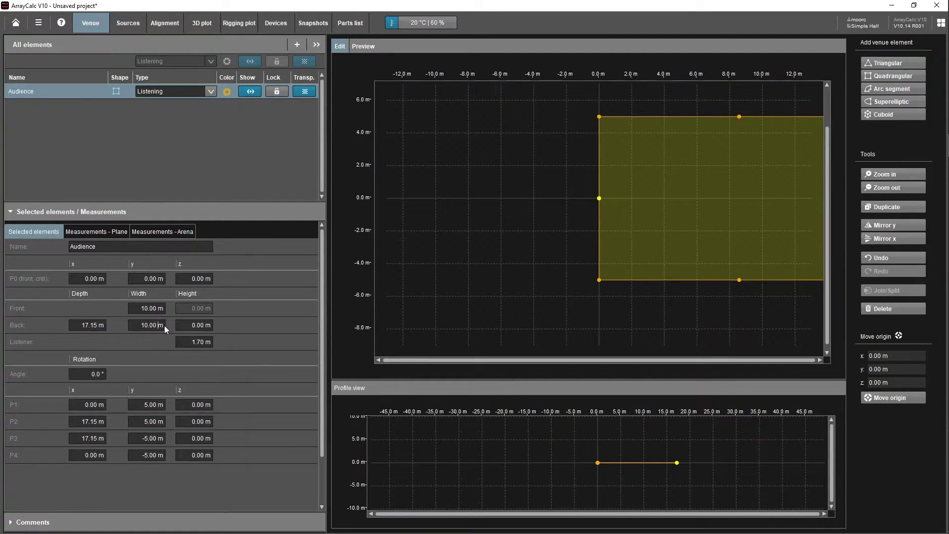
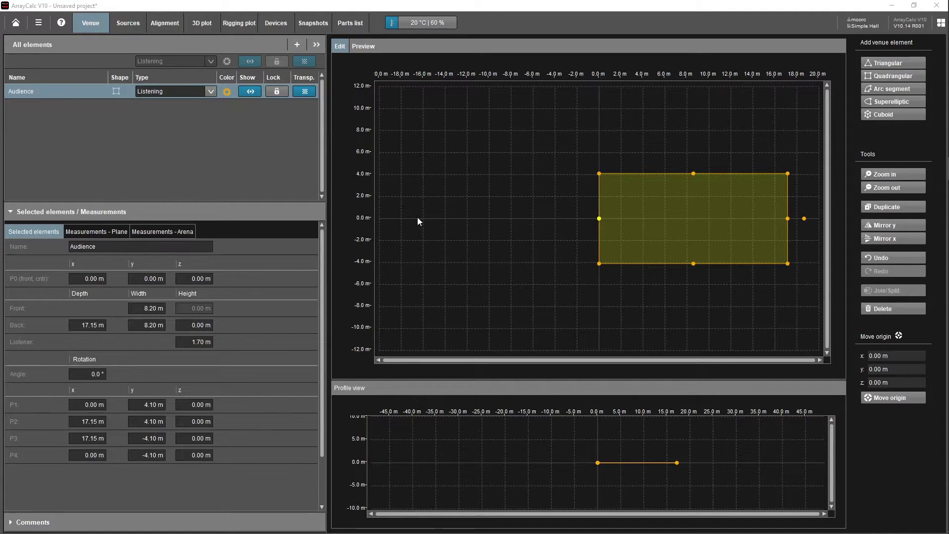
Add a cuboid obstacle to the venue and set its depth to 4.00 m.
left_click(297, 44)
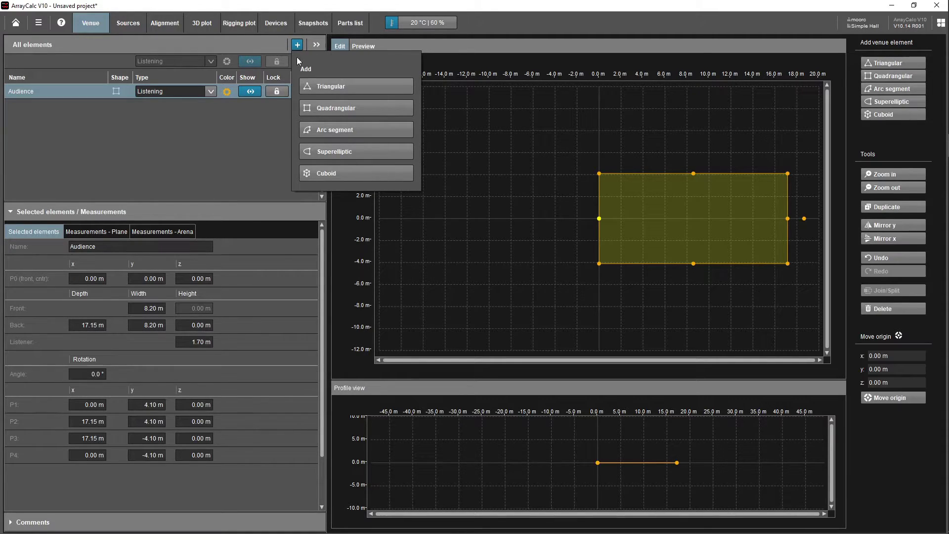
left_click(347, 173)
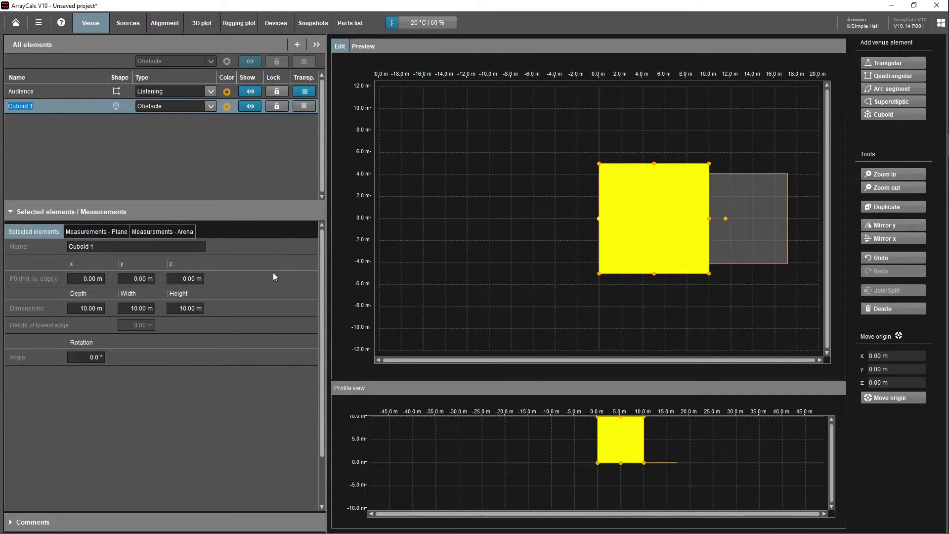
left_click(95, 309)
key("BackSpace")
key("BackSpace")
key("BackSpace")
key("Return")
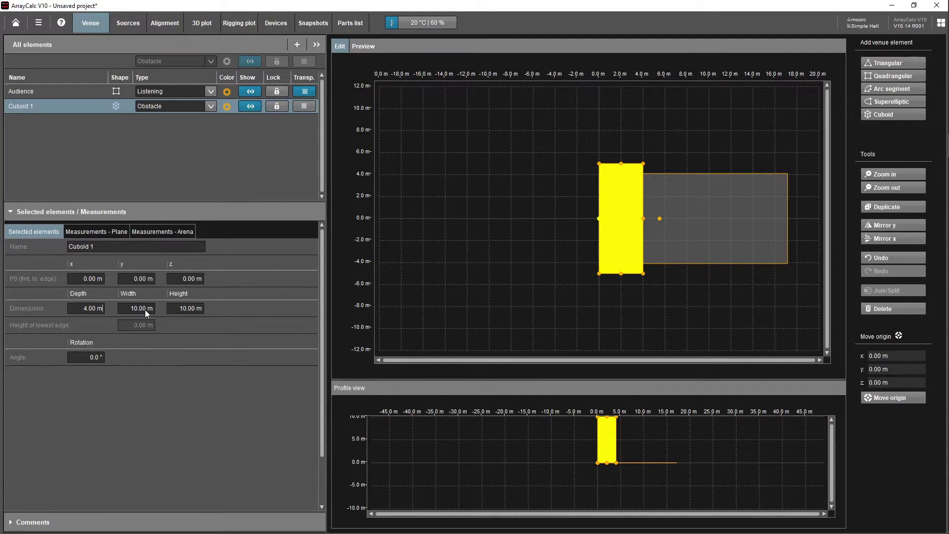
Set the cuboid's width to 8.20 m and its height to 1.00 m.
key("BackSpace")
key("BackSpace")
key("BackSpace")
type("8.")
key("Return")
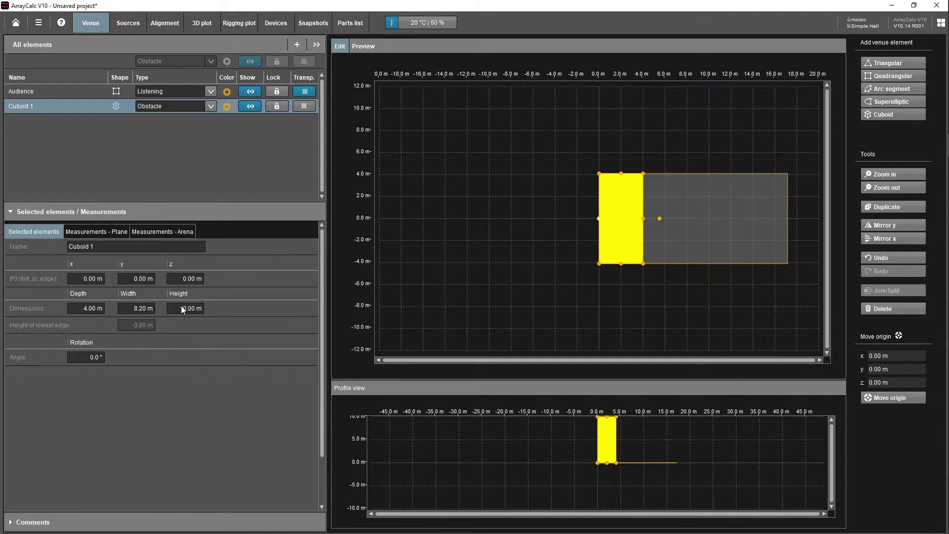
key("Tab")
key("BackSpace")
key("BackSpace")
key("BackSpace")
key("BackSpace")
key("BackSpace")
type("1")
key("Return")
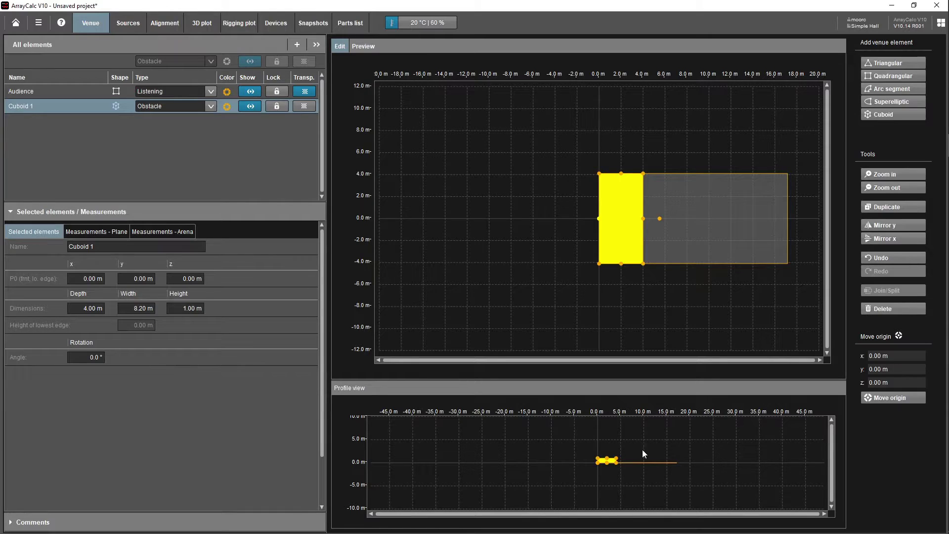
scroll(645, 470, "up", 3)
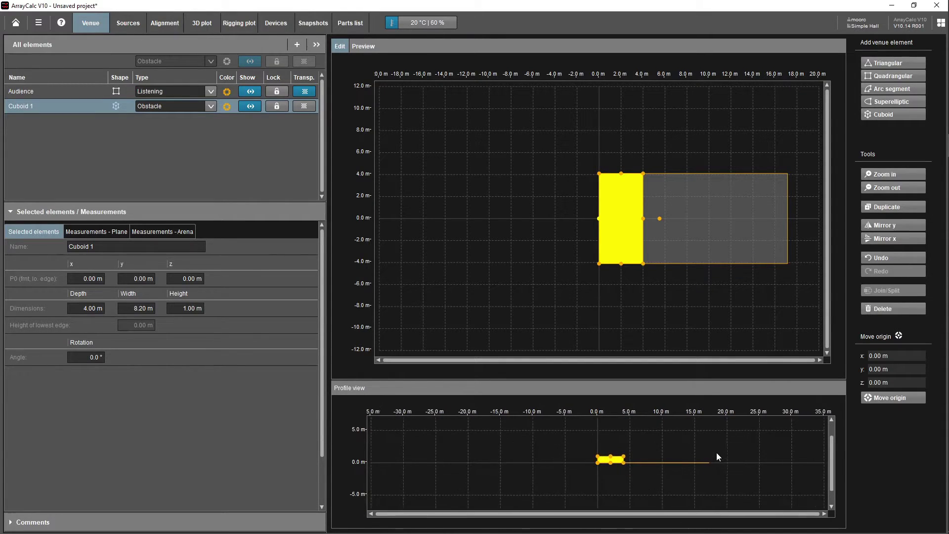
scroll(719, 449, "up", 3)
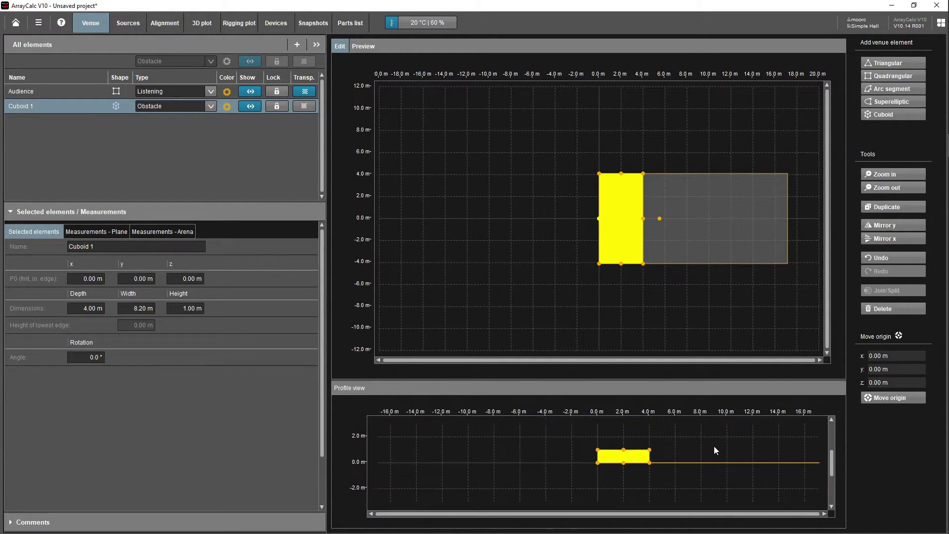
scroll(713, 444, "down", 2)
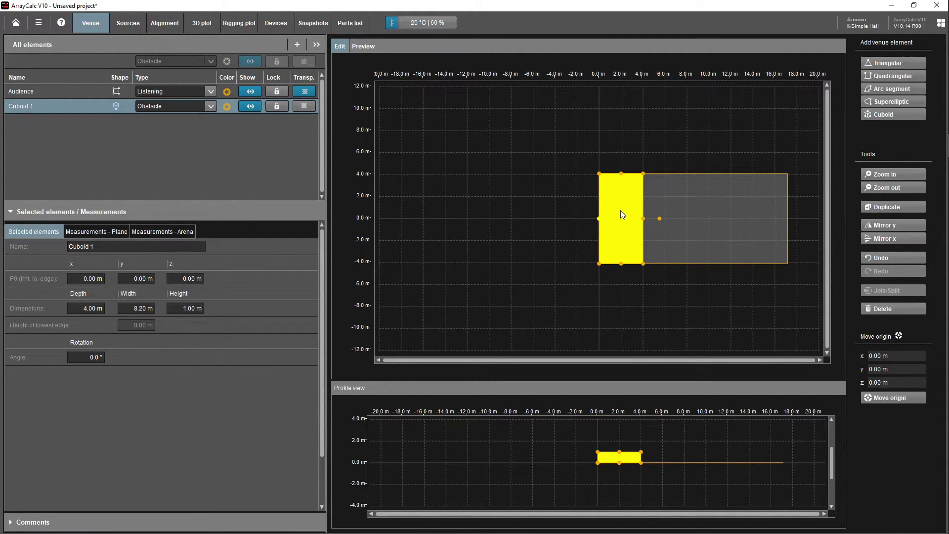
Nudge the cuboid slightly off the origin in plan view and return its x and y position to 0.00 m.
mouse_move(621, 210)
left_mouse_down()
mouse_move(656, 209)
mouse_move(615, 211)
mouse_move(623, 182)
mouse_move(604, 182)
mouse_move(587, 220)
mouse_move(599, 227)
mouse_move(623, 209)
mouse_move(623, 195)
mouse_move(621, 220)
mouse_move(621, 208)
left_mouse_up()
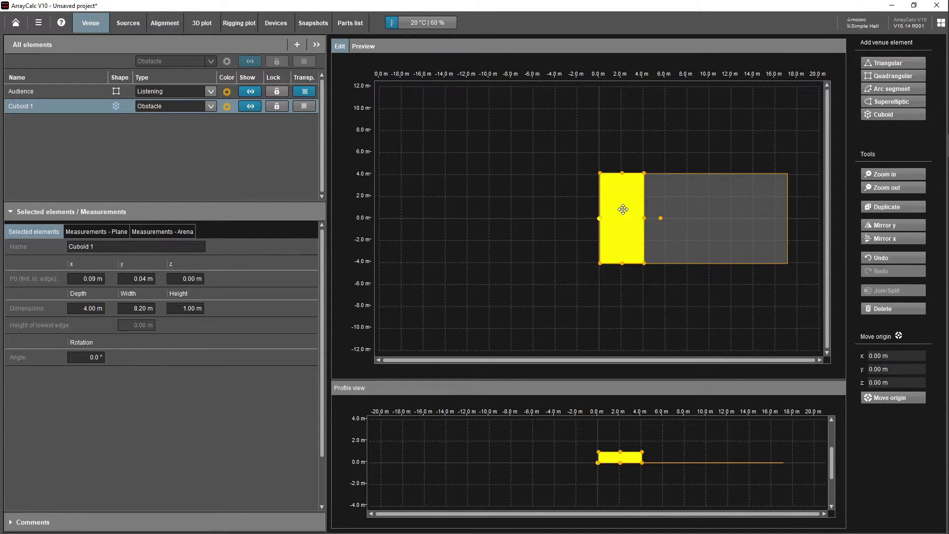
left_click(96, 279)
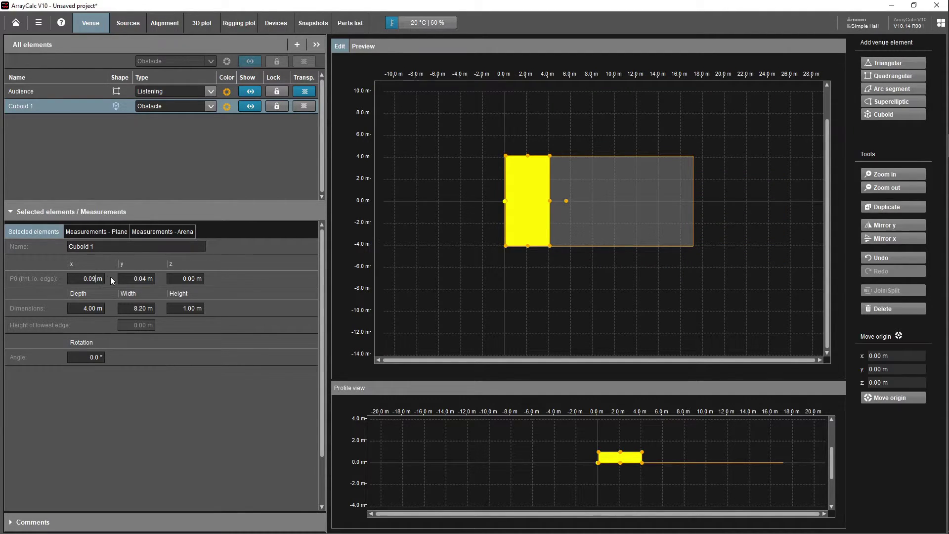
type("0")
key("Return")
left_click(146, 280)
key("BackSpace")
type("0")
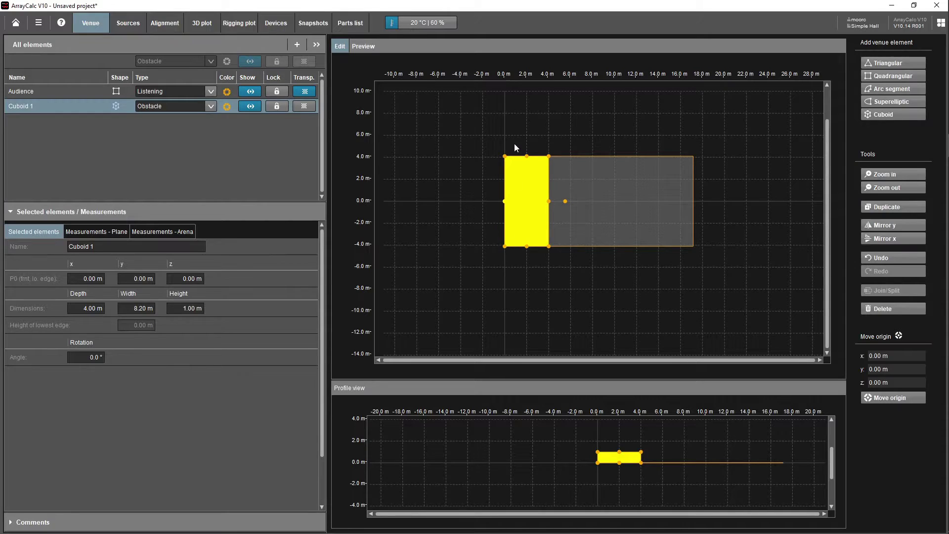
Rename the cuboid obstacle as Stage.
left_click(505, 109)
left_click(531, 167)
left_click(33, 105)
double_click(43, 105)
key("BackSpace")
key("BackSpace")
key("BackSpace")
type("Stage")
left_click(144, 135)
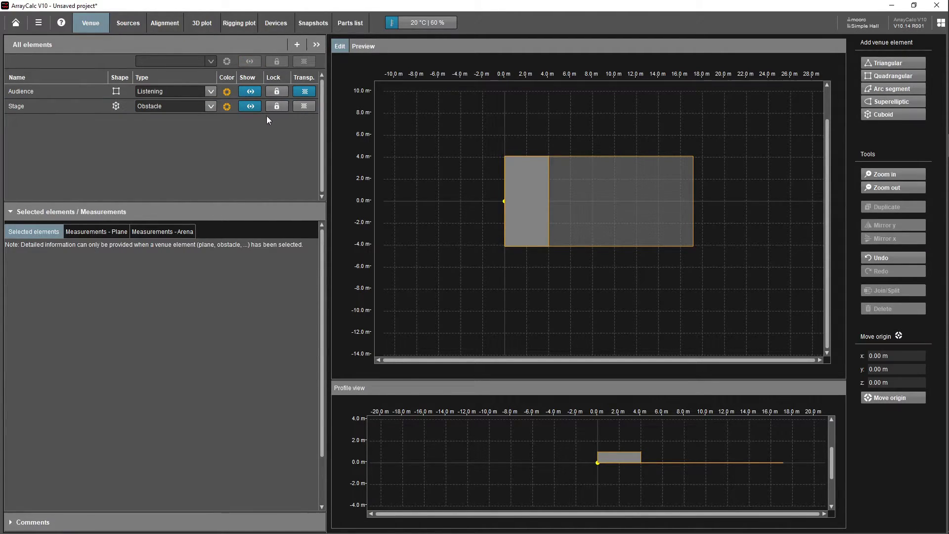
Change the Stage element's color to dark red (#aa0000).
left_click(228, 106)
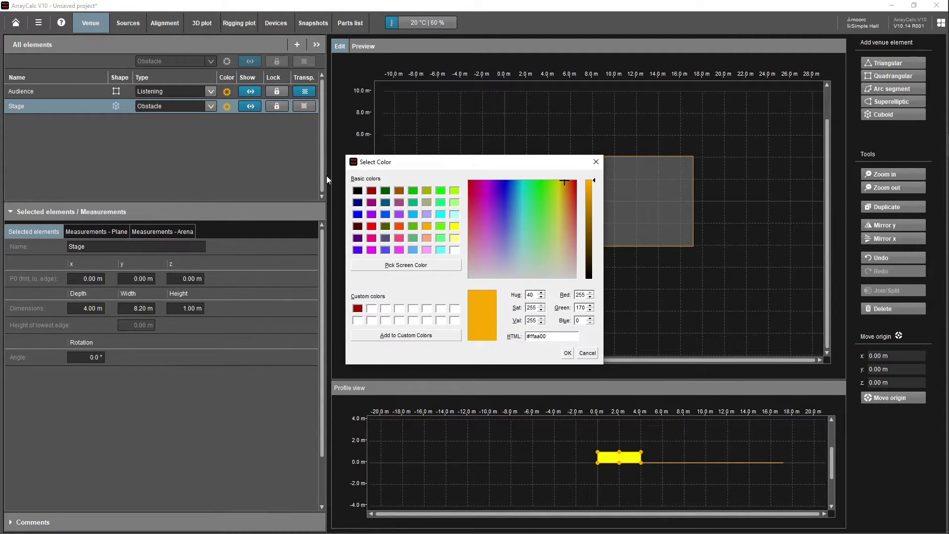
left_click(372, 191)
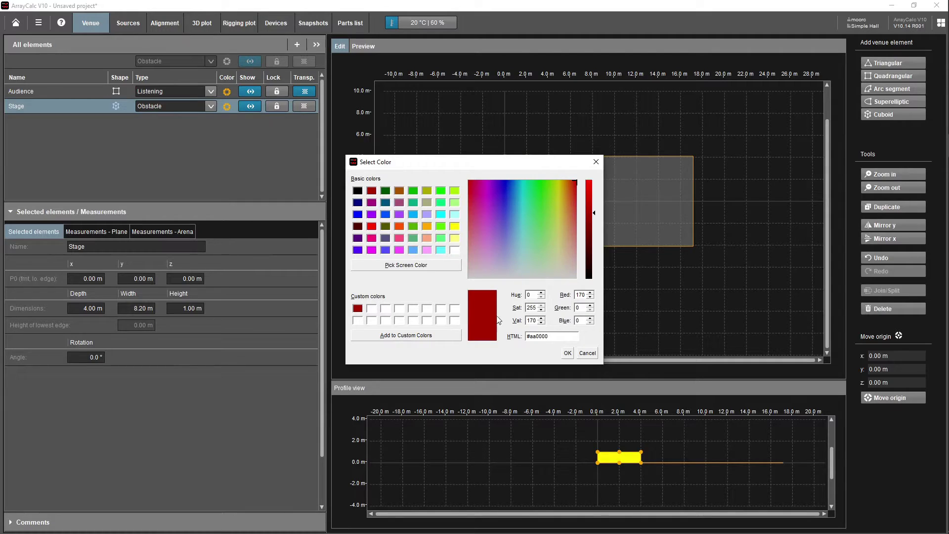
left_click(567, 352)
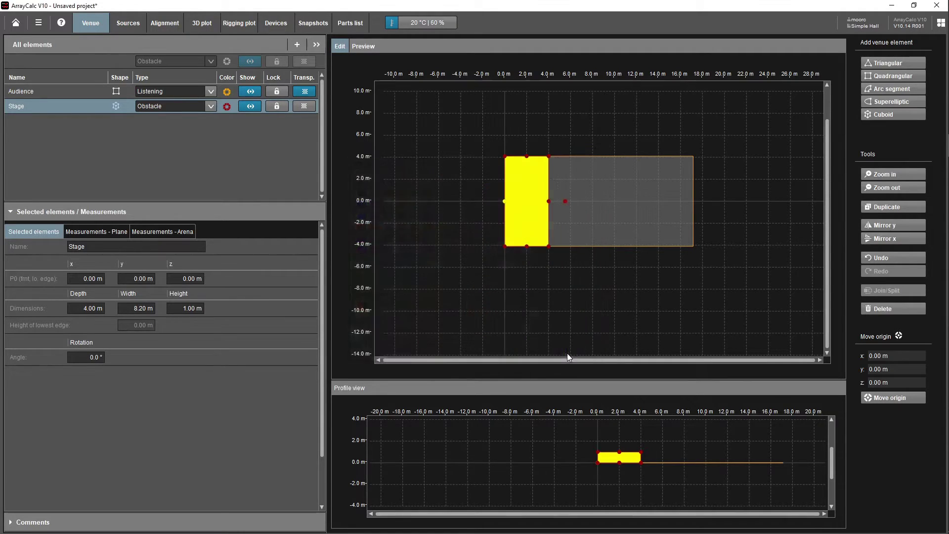
left_click(550, 282)
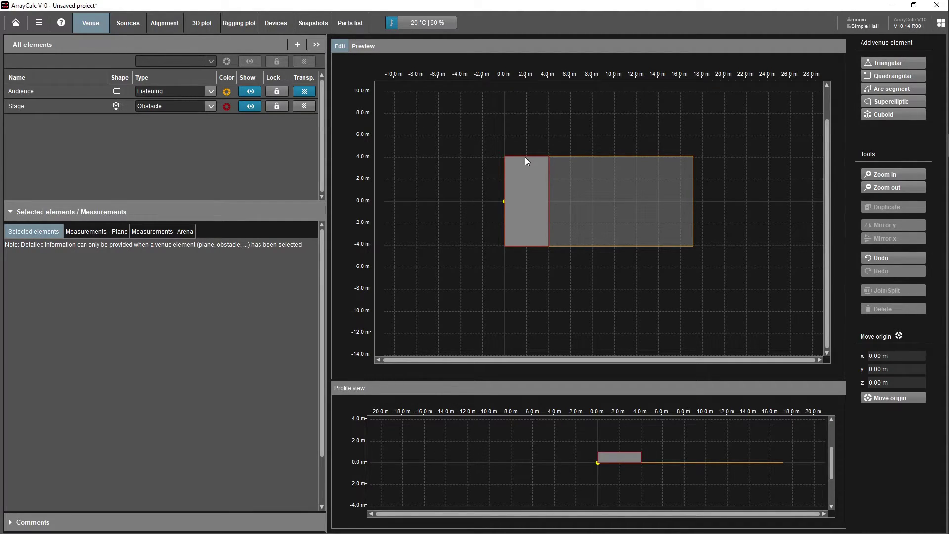
Try the visibility and transparency options on the Stage element, returning it to shown and opaque.
left_click(254, 107)
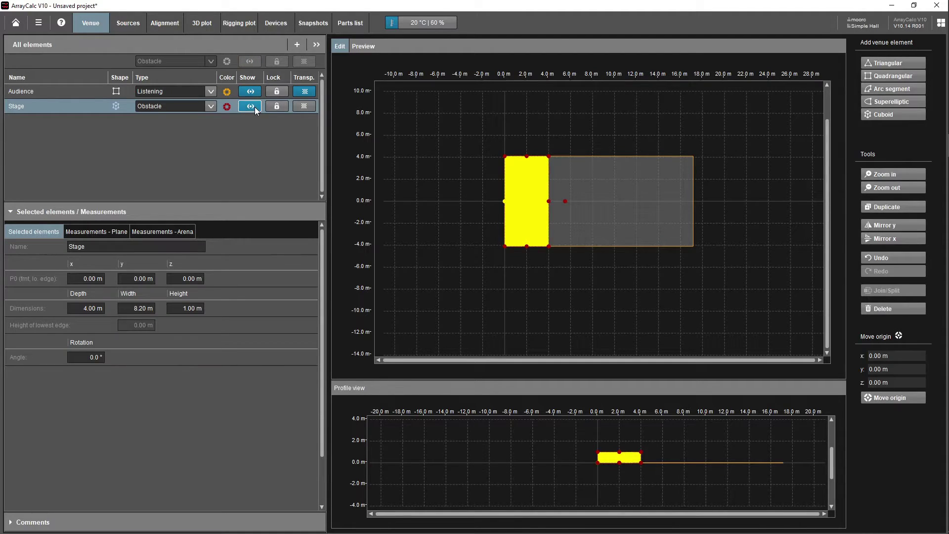
left_click(278, 119)
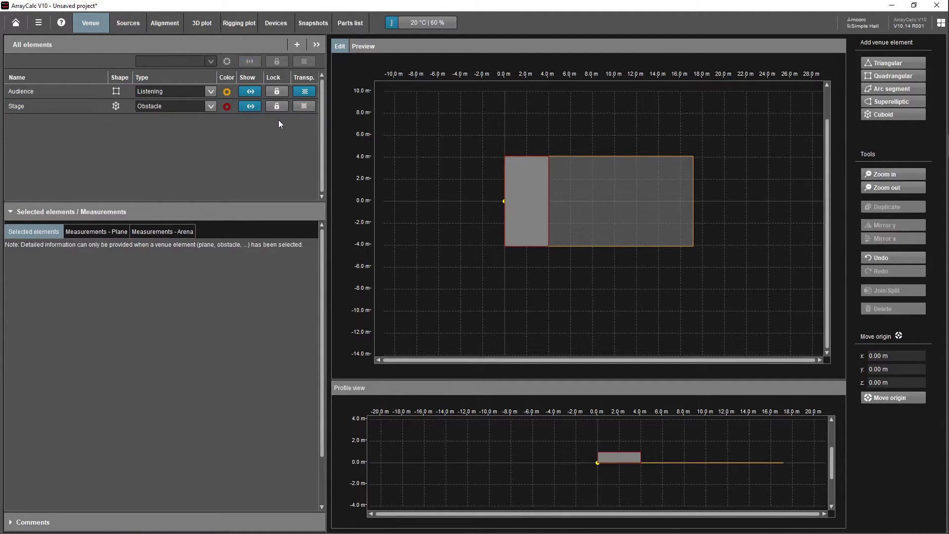
left_click(304, 106)
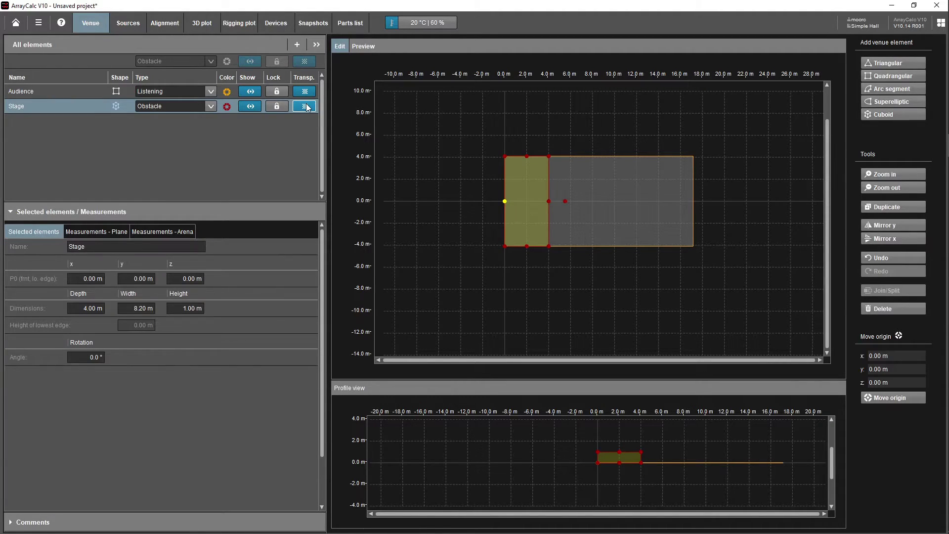
left_click(305, 106)
Lock both the Stage and Audience elements against editing.
left_click(278, 105)
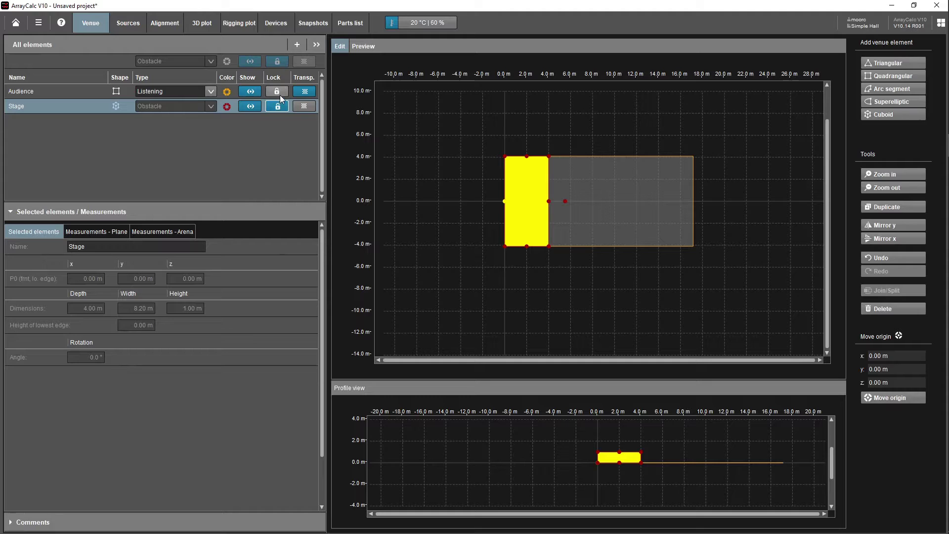
left_click(279, 95)
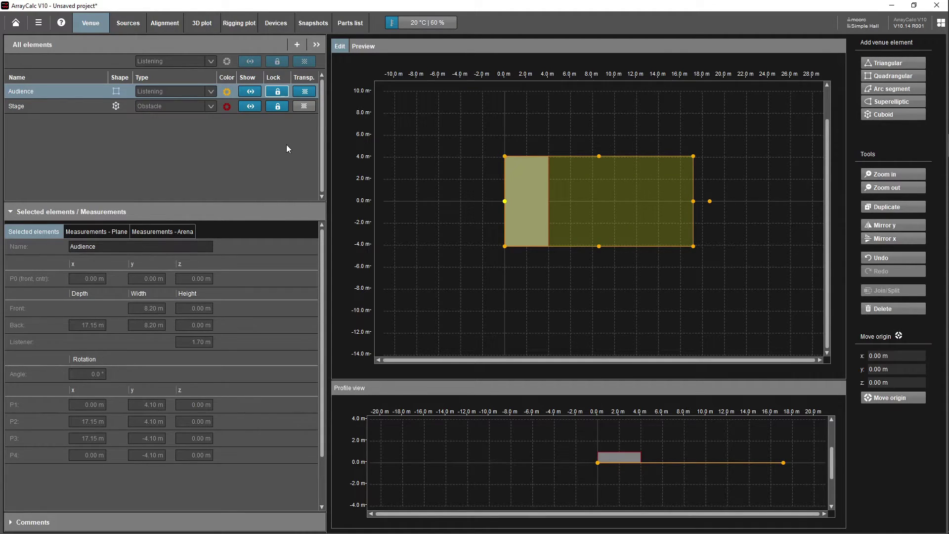
left_click(624, 244)
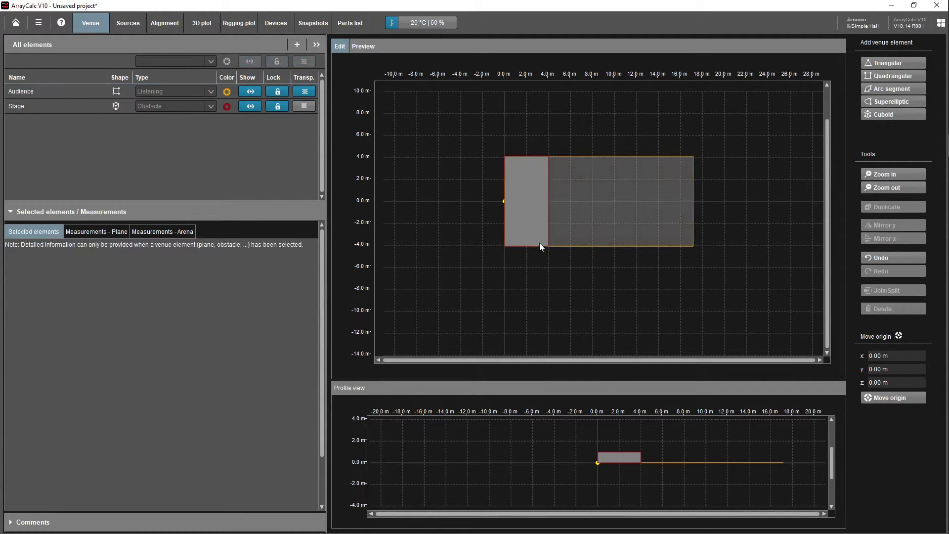
Make the locked Stage obstacle transparent.
left_click(304, 106)
left_click(305, 108)
left_click(304, 107)
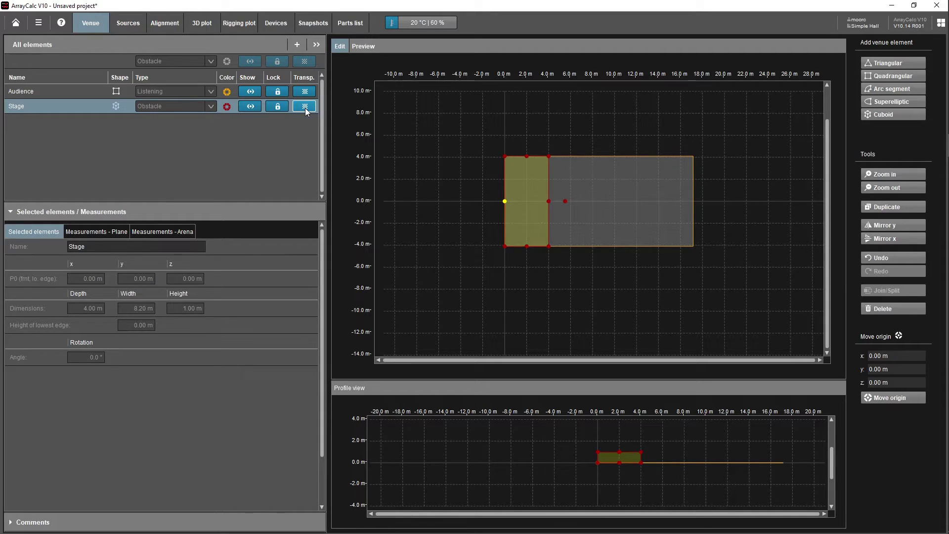
Toggle the Stage element's transparency, leaving it opaque, and clear the selection.
left_click(304, 108)
left_click(305, 108)
left_click(306, 108)
left_click(379, 174)
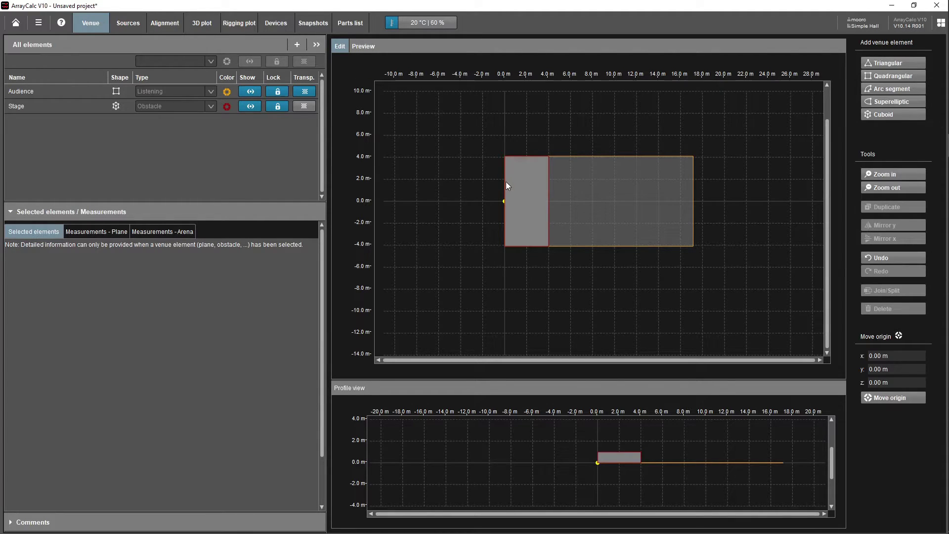
left_click(46, 92)
left_click(46, 106)
left_click(54, 92)
left_click(60, 106)
left_click(70, 136)
Add a cuboid obstacle to the venue and set its depth and width to 1.00 m each.
left_click(297, 45)
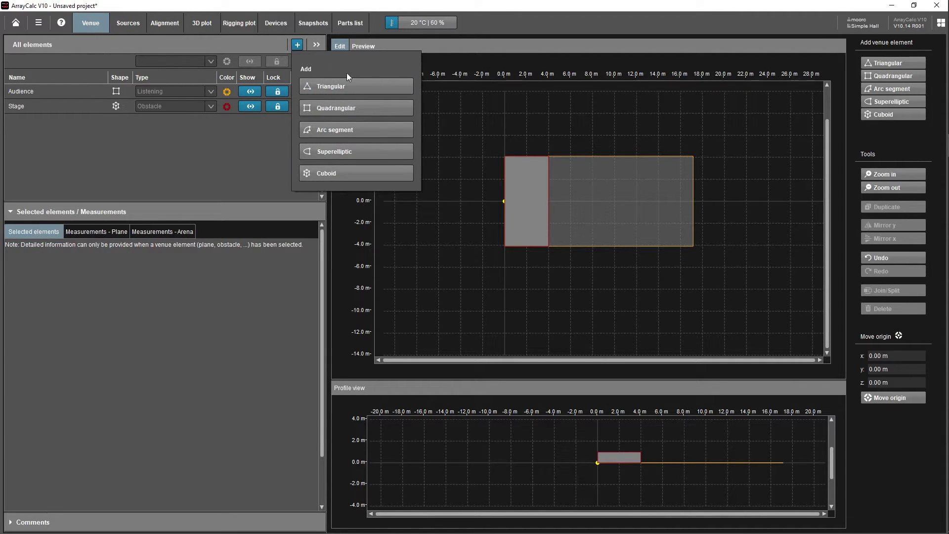
left_click(345, 171)
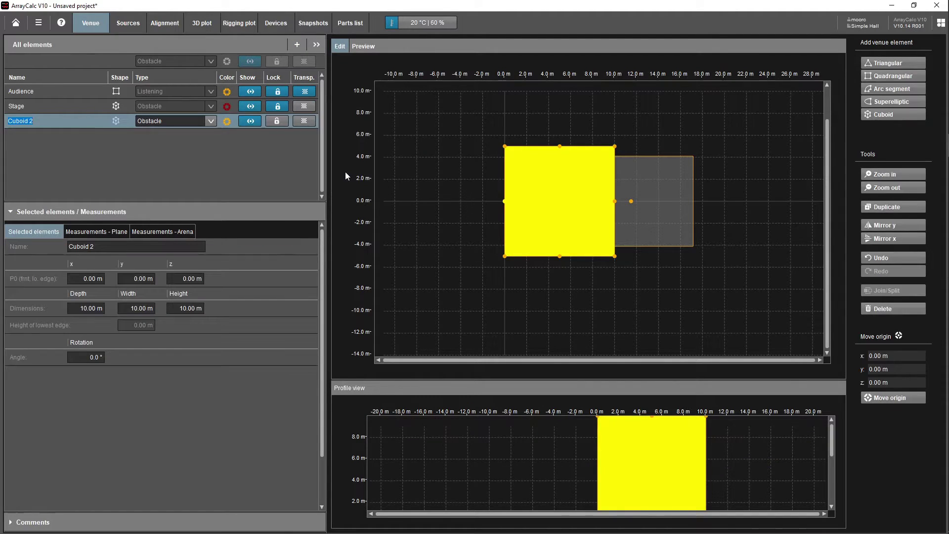
left_click(95, 308)
key("BackSpace")
key("BackSpace")
key("BackSpace")
key("Return")
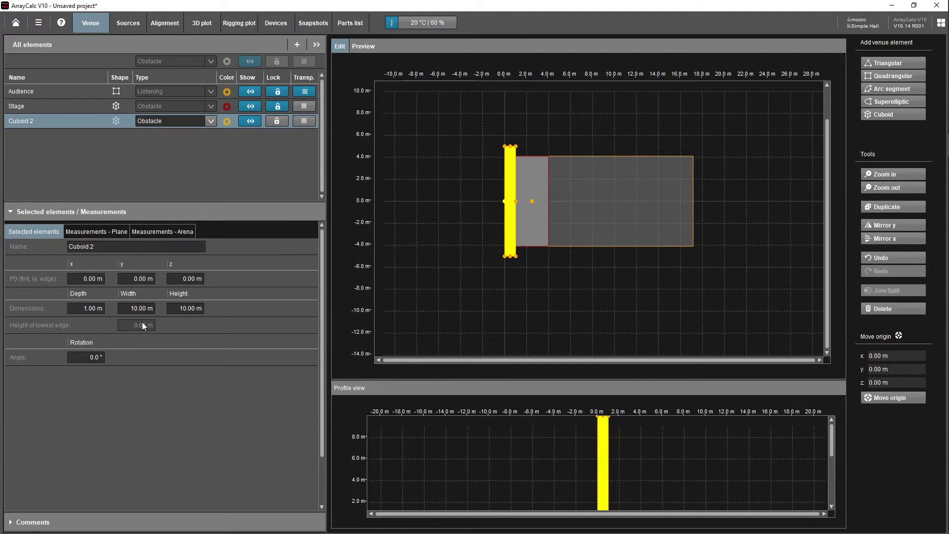
key("BackSpace")
key("BackSpace")
key("BackSpace")
key("Return")
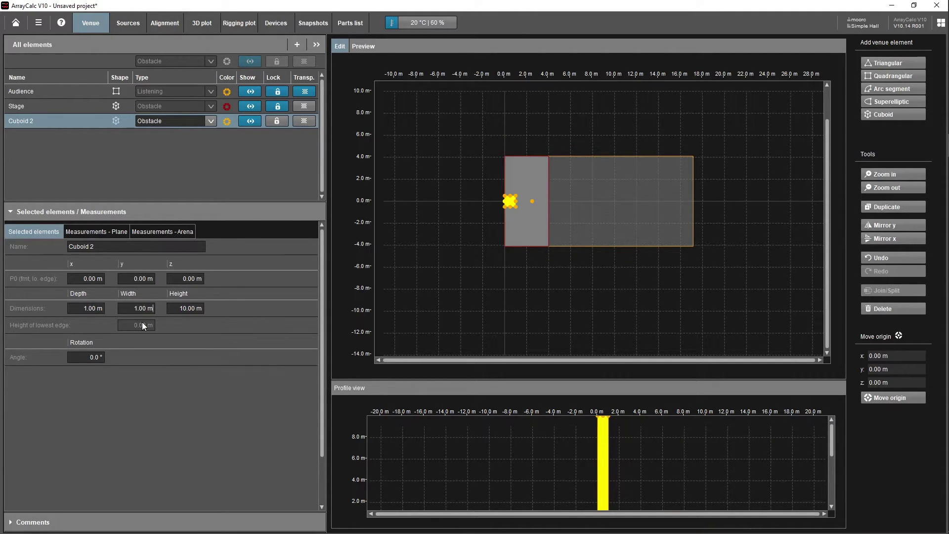
Move the new cuboid to the stage's front corner, setting its origin to x 4.00 m and y 3.50 m.
left_click_drag(517, 195, 555, 161)
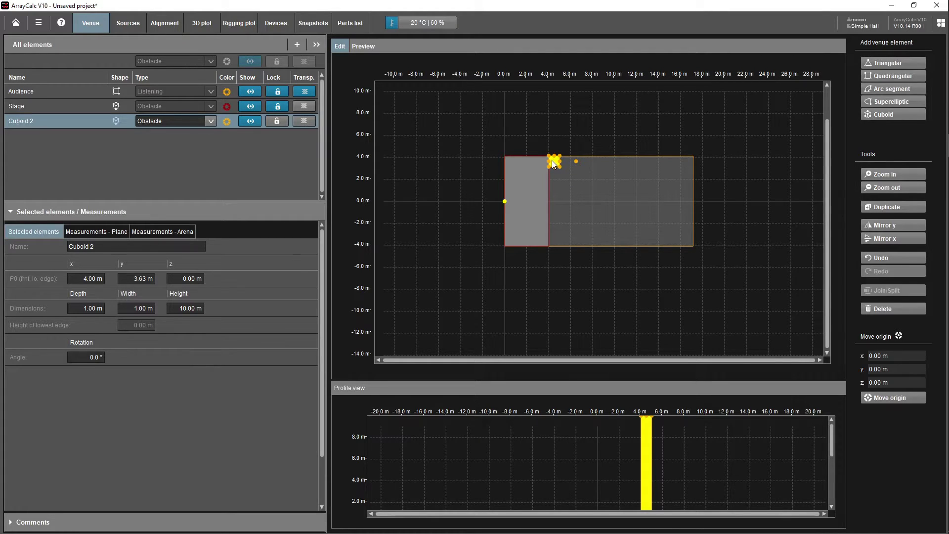
key("BackSpace")
key("BackSpace")
key("BackSpace")
key("Return")
key("BackSpace")
key("BackSpace")
key("BackSpace")
key("BackSpace")
type("3.50")
key("Return")
Fine-position the cuboid flush with the audience area's edge in front of the stage, at about x 3.98 m and y 3.59 m.
scroll(571, 150, "up", 3)
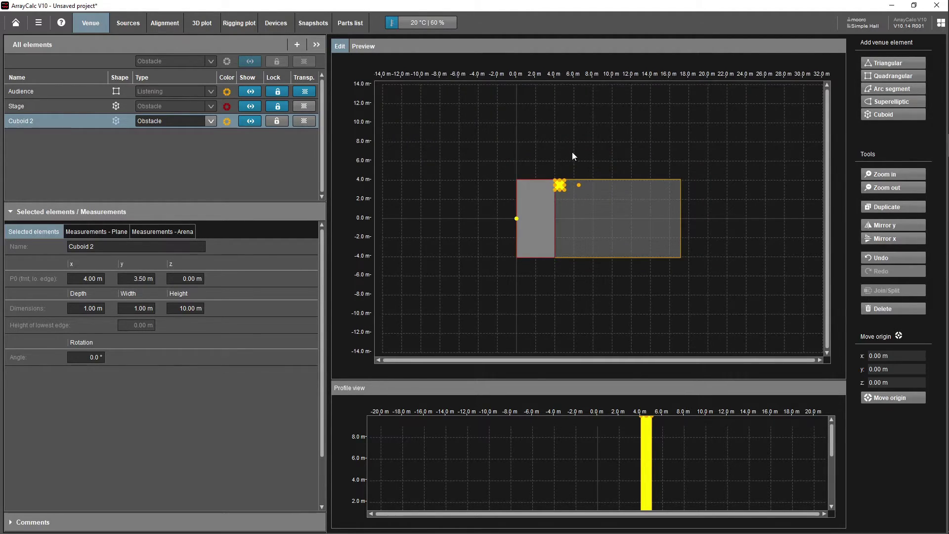
scroll(464, 116, "up", 2)
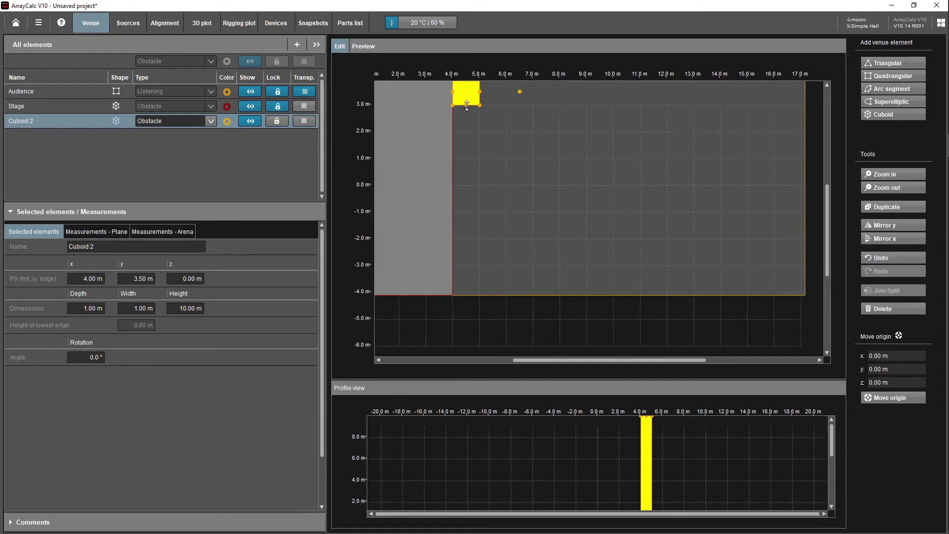
left_click(477, 148)
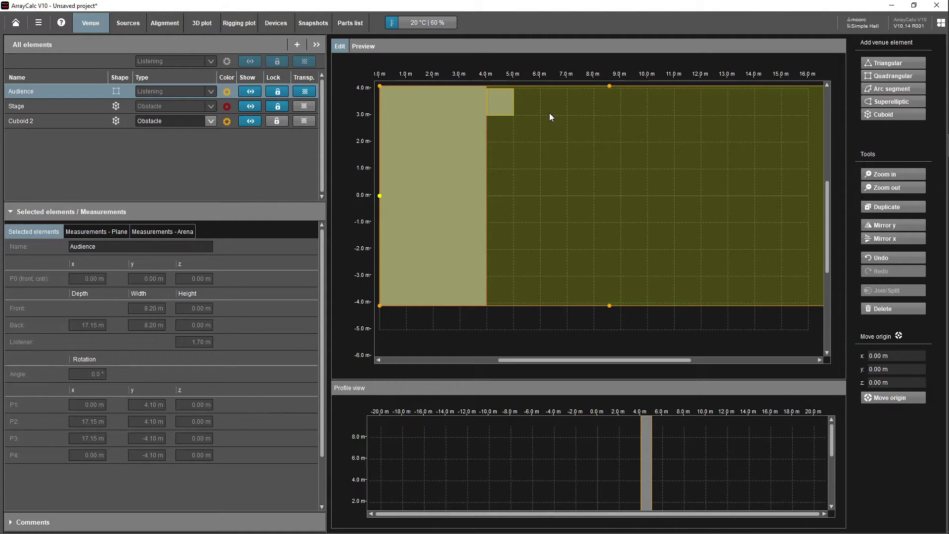
left_click(514, 318)
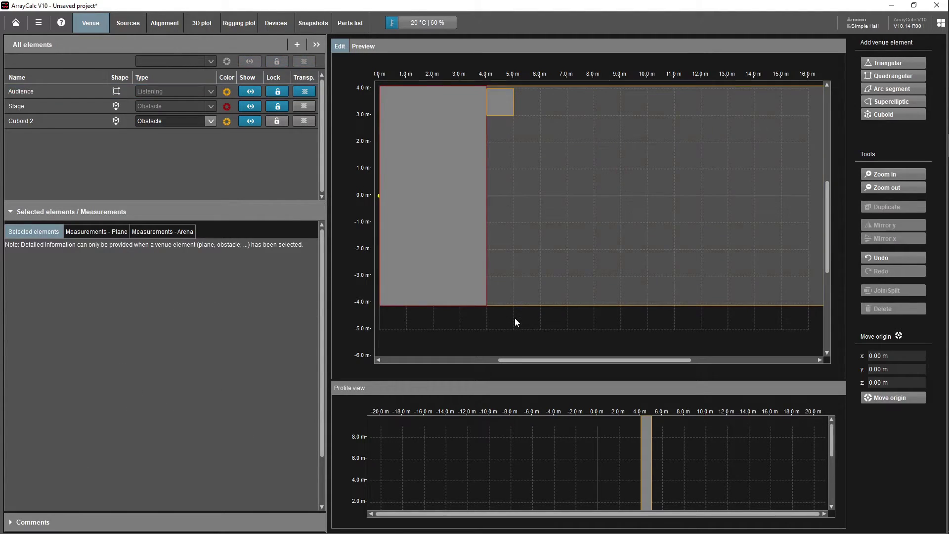
scroll(544, 226, "down", 2)
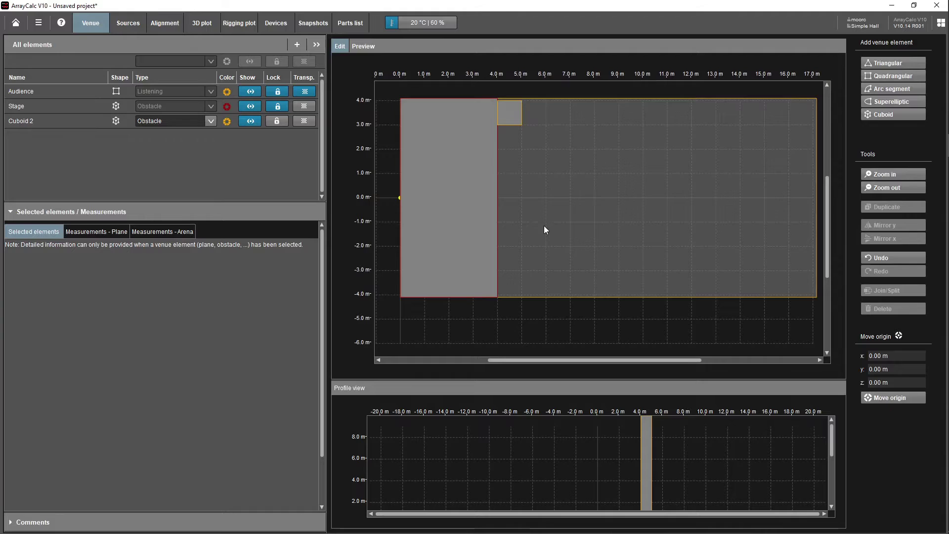
left_click(522, 123)
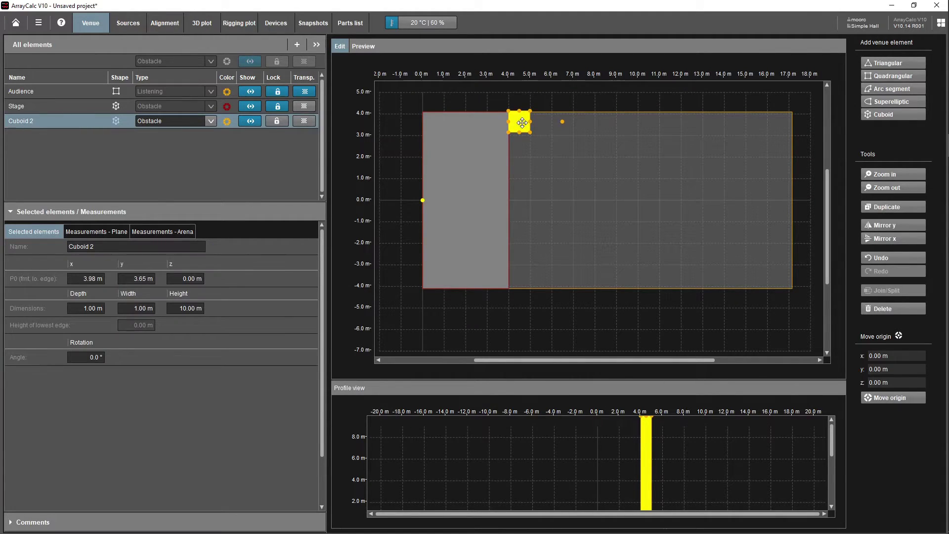
left_click_drag(522, 123, 522, 124)
left_click(204, 119)
left_click(204, 119)
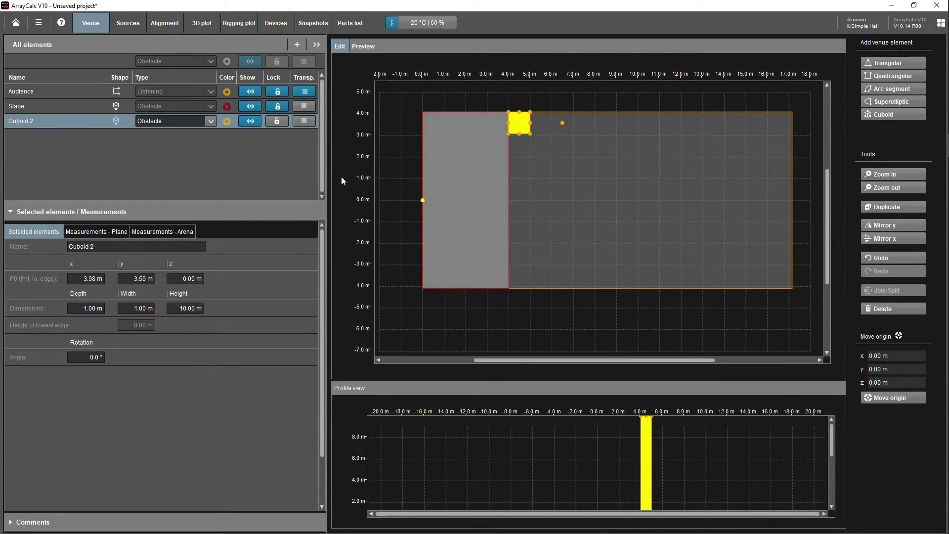
left_click(503, 125)
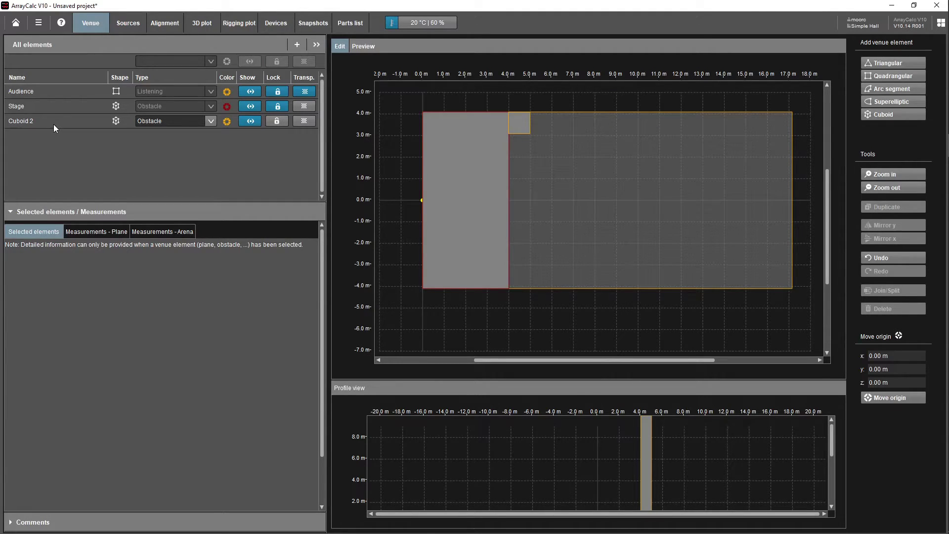
Mirror the small cuboid across the x axis to place a matching copy at the stage's opposite front corner.
left_click(520, 122)
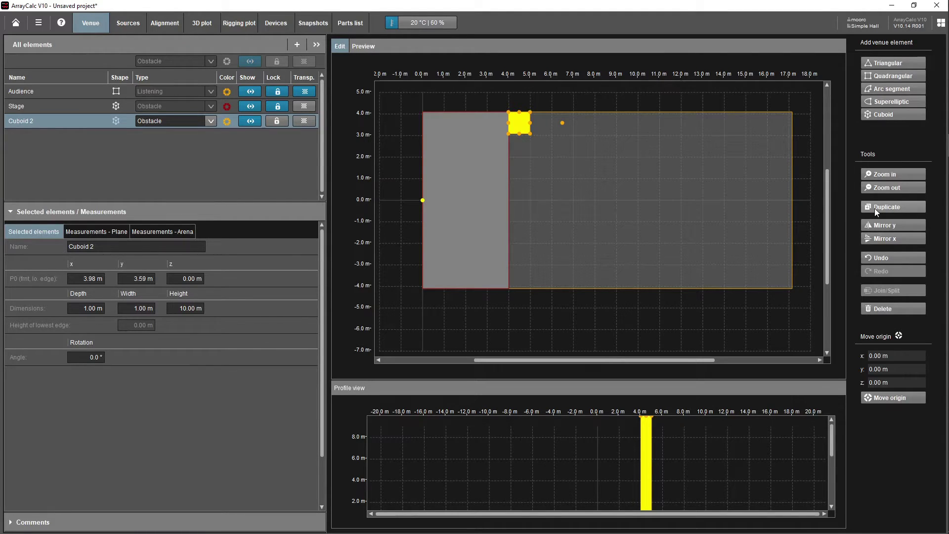
left_click(900, 240)
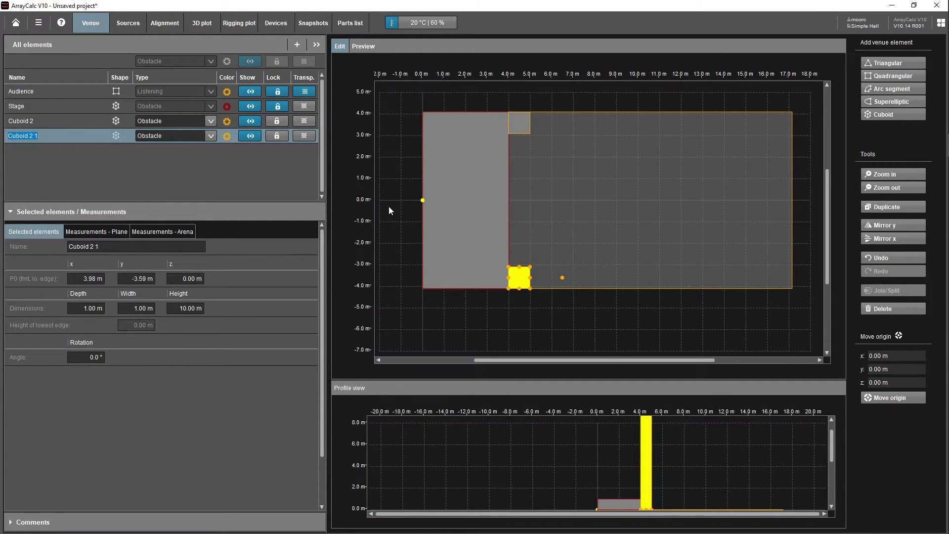
left_click(535, 316)
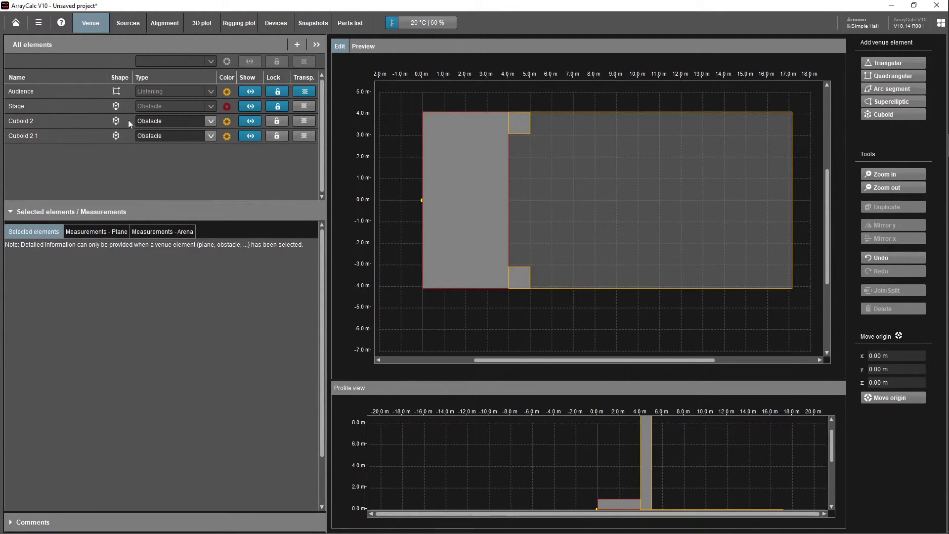
Rename the original cuboid, on the positive y side, as Pros R.
left_click(69, 120)
left_click(60, 120)
key("BackSpace")
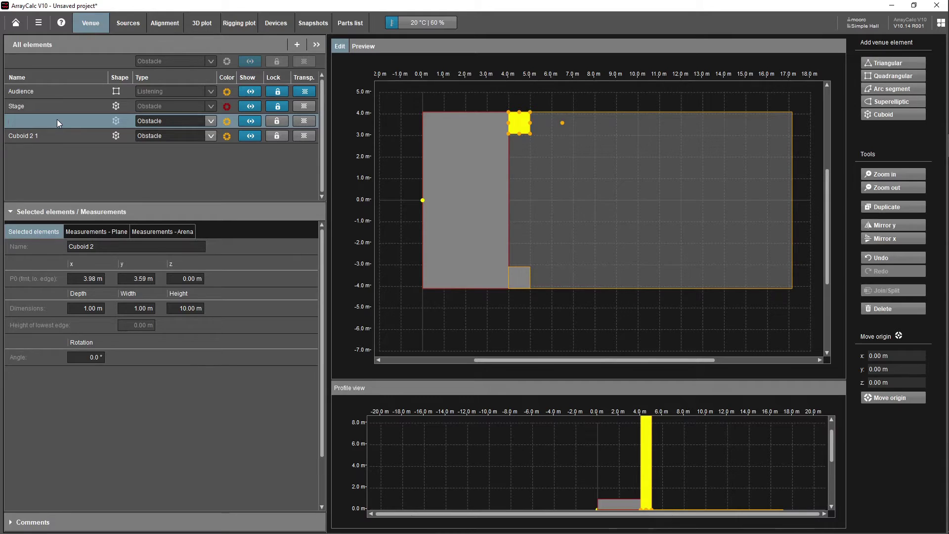
type("FoH")
key("BackSpace")
key("BackSpace")
key("BackSpace")
type("F")
key("BackSpace")
key("BackSpace")
key("BackSpace")
type("Pros")
Rename the mirrored cuboid as Pros L.
left_click(58, 135)
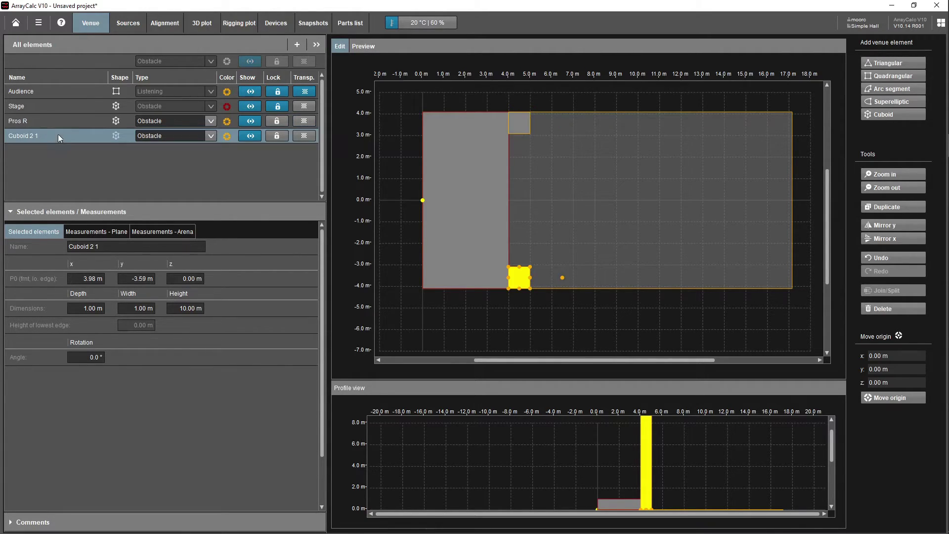
double_click(45, 138)
type("Pros L")
left_click(136, 160)
Change the color of both Pros R and Pros L to very dark red (#550000).
left_click(227, 122)
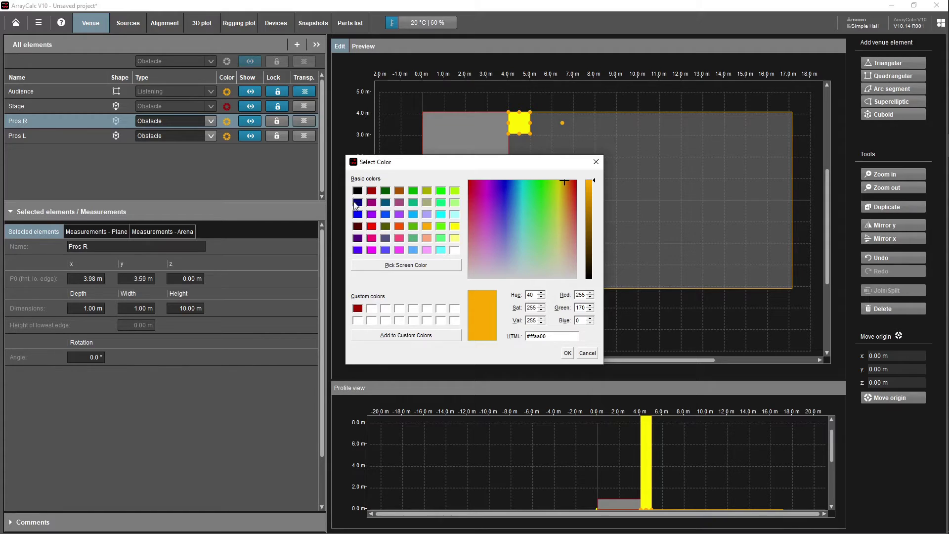
left_click(357, 227)
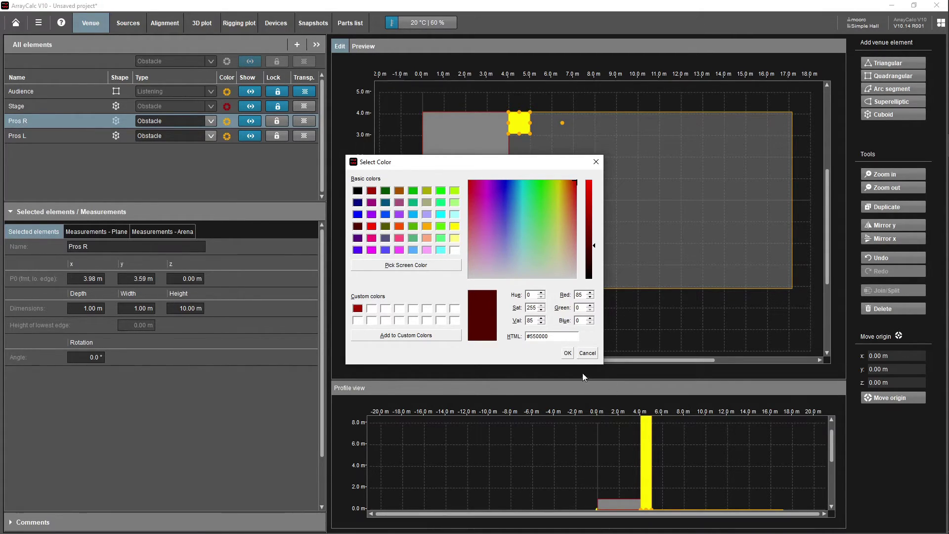
left_click(566, 352)
left_click(521, 277)
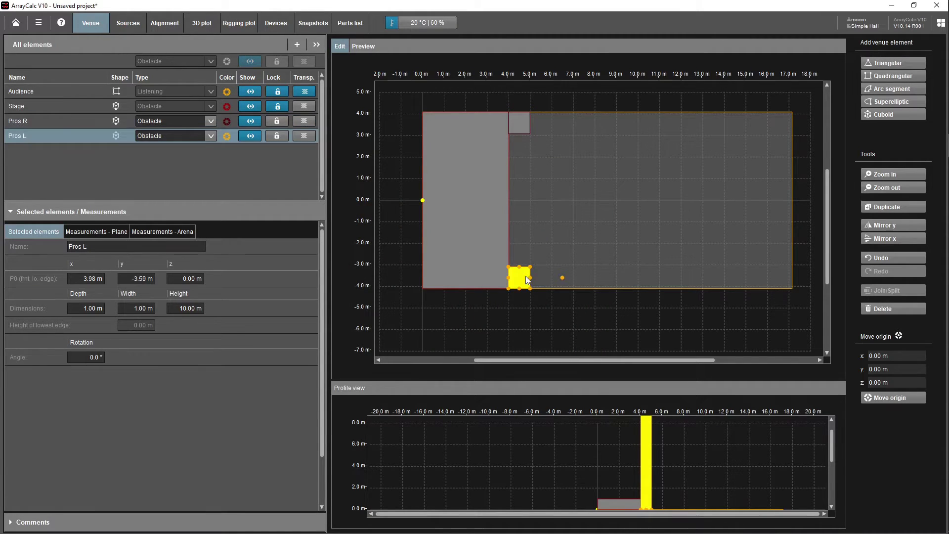
left_click(227, 137)
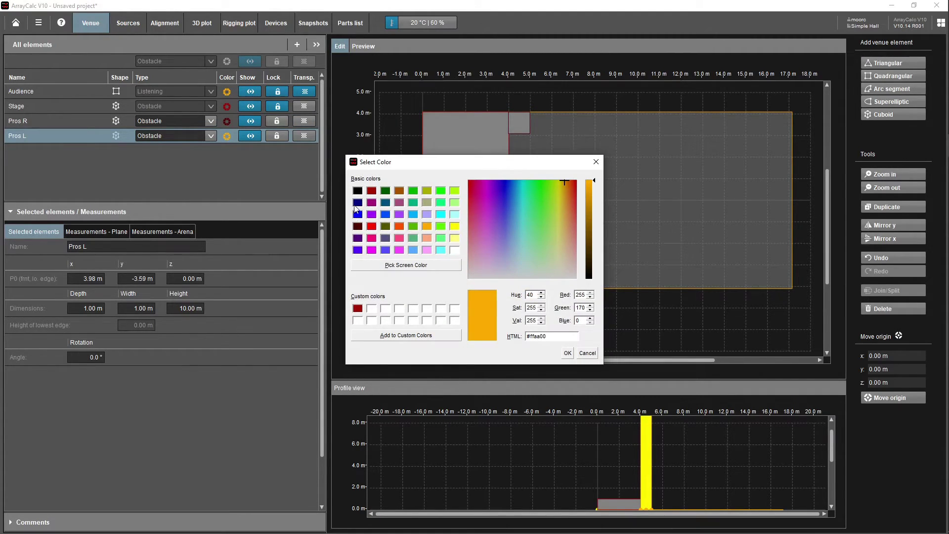
left_click(357, 227)
left_click(567, 353)
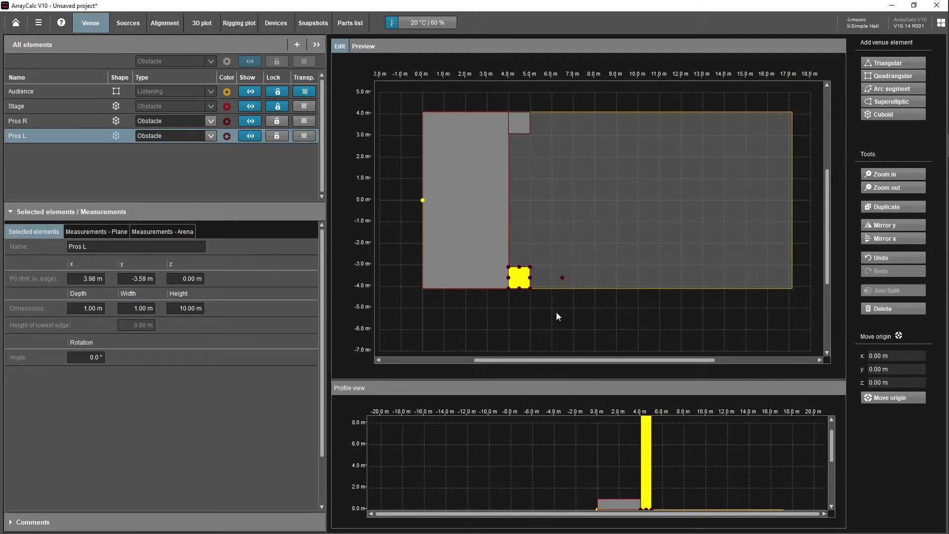
left_click(555, 316)
Set the height of both Pros R and Pros L to 3.00 m.
left_click(44, 121)
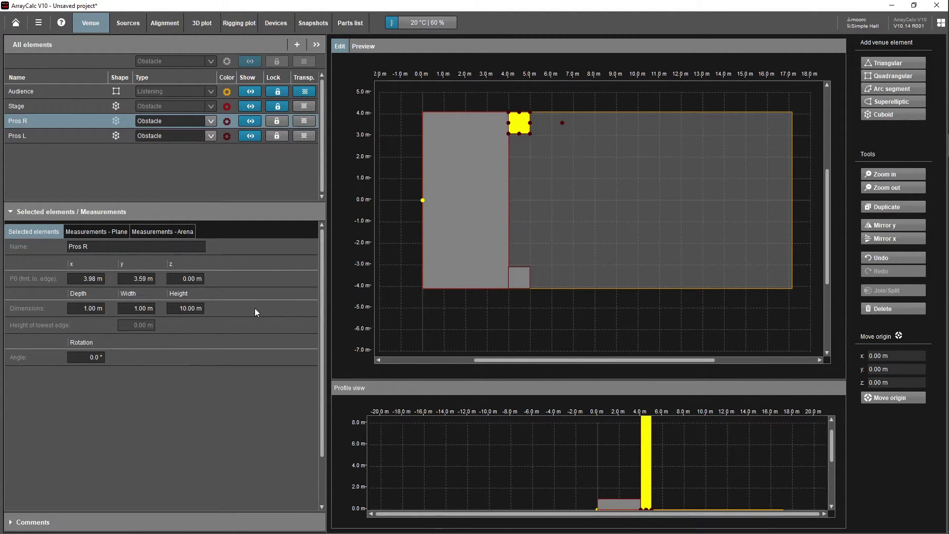
key("BackSpace")
key("BackSpace")
type("3")
key("Return")
left_click(77, 137)
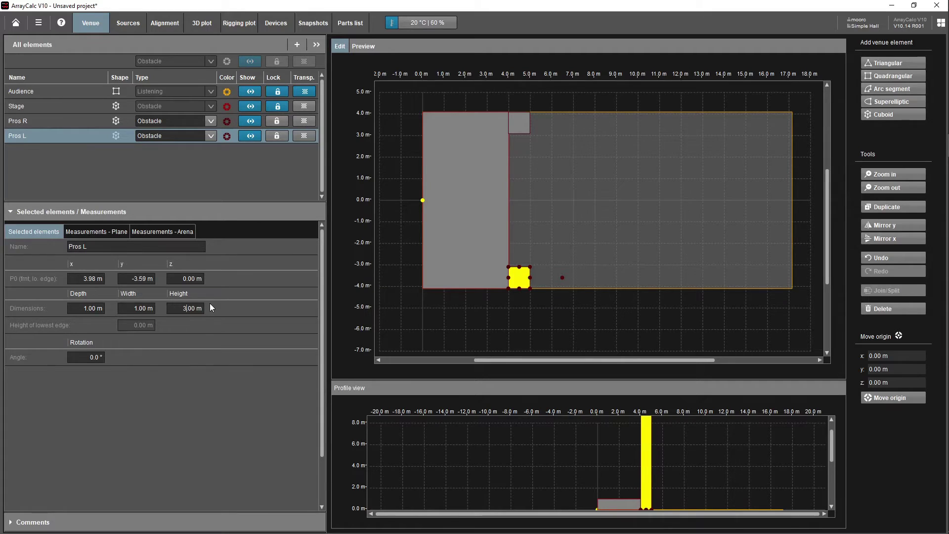
key("Return")
left_click(297, 381)
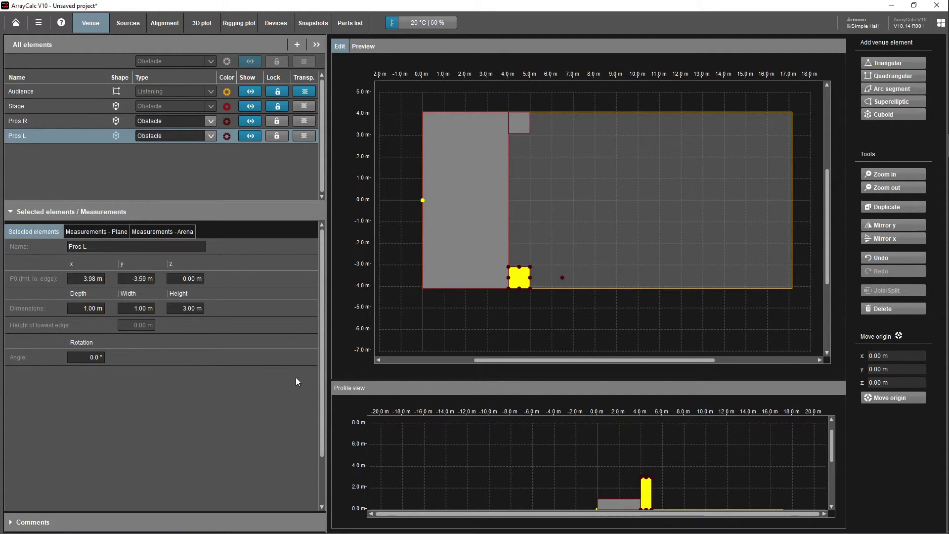
left_click(244, 159)
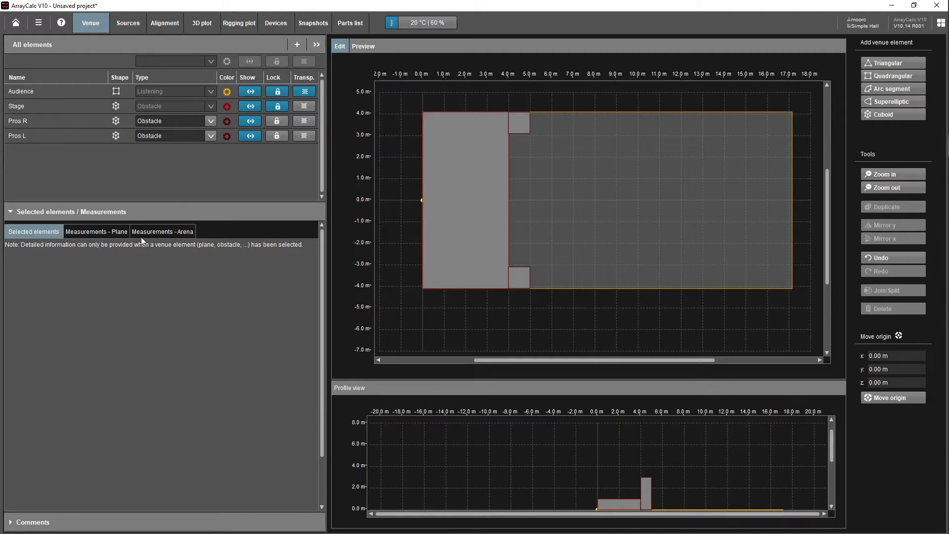
Set the height of both Pros R and Pros L to 5.00 m.
left_click(100, 233)
left_click(31, 233)
left_click(95, 122)
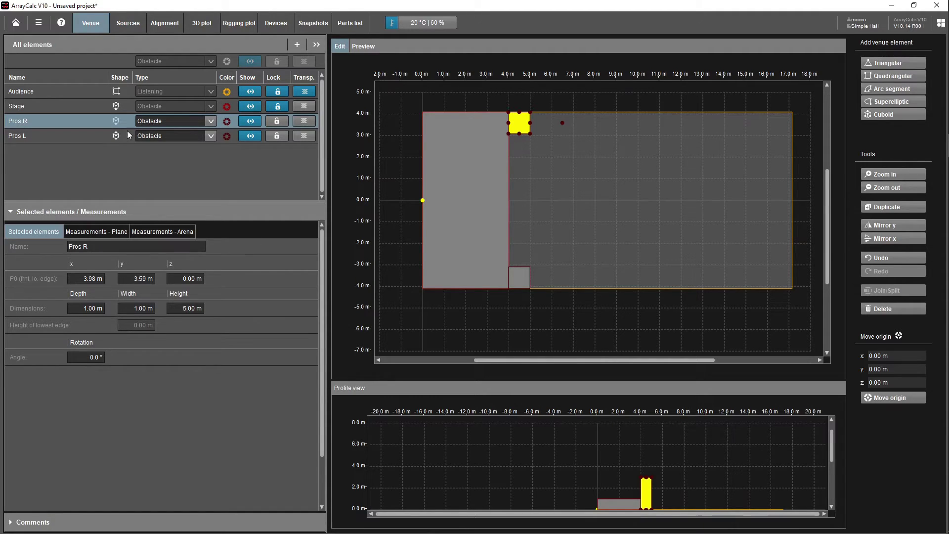
left_click(107, 139)
key("BackSpace")
type("5")
key("Return")
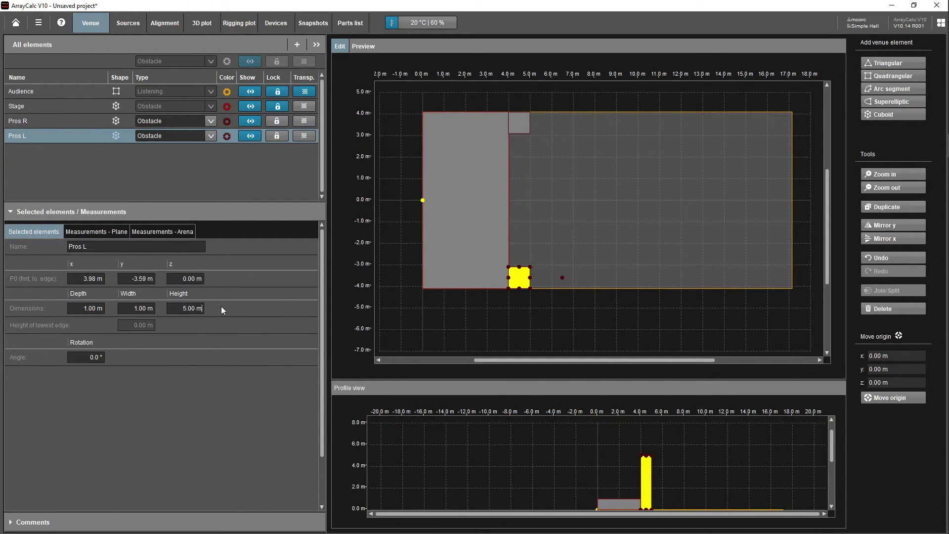
left_click(235, 198)
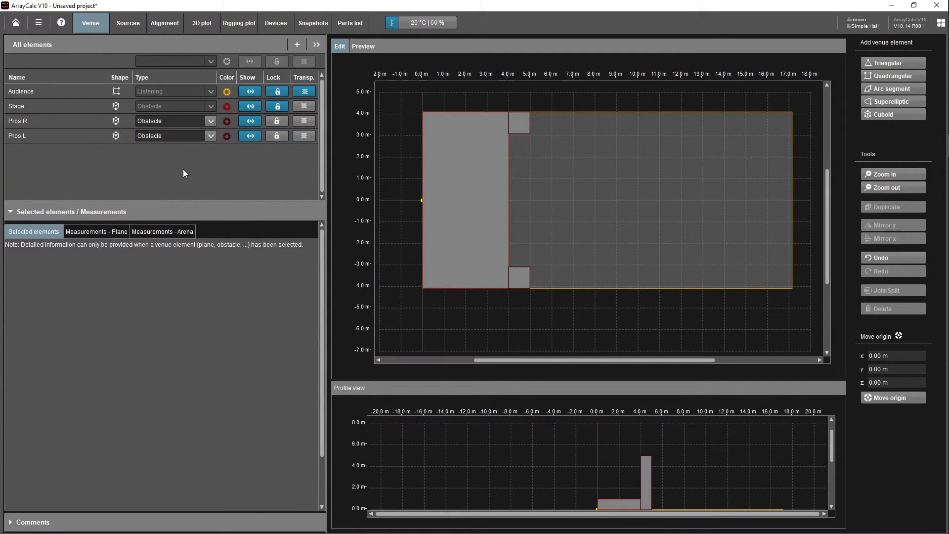
Change the type of Pros R to Structure, and try Structure on Pros L before undoing that last change.
left_click(211, 121)
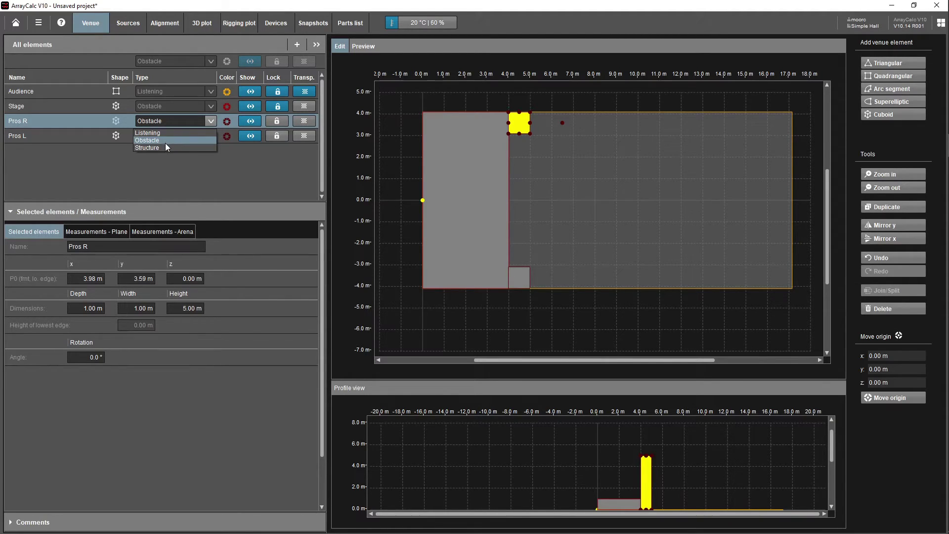
left_click(165, 147)
left_click(210, 135)
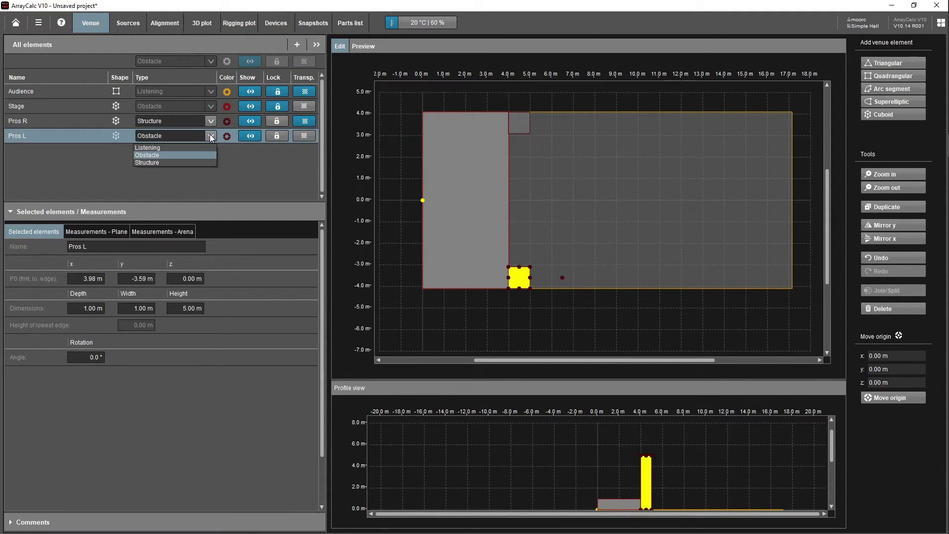
left_click(189, 163)
left_click(218, 195)
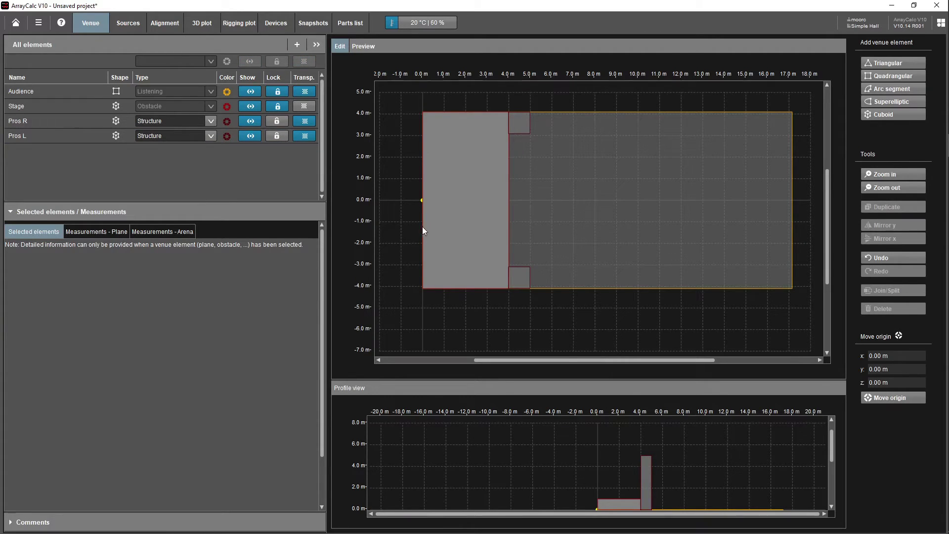
key("ctrl+z")
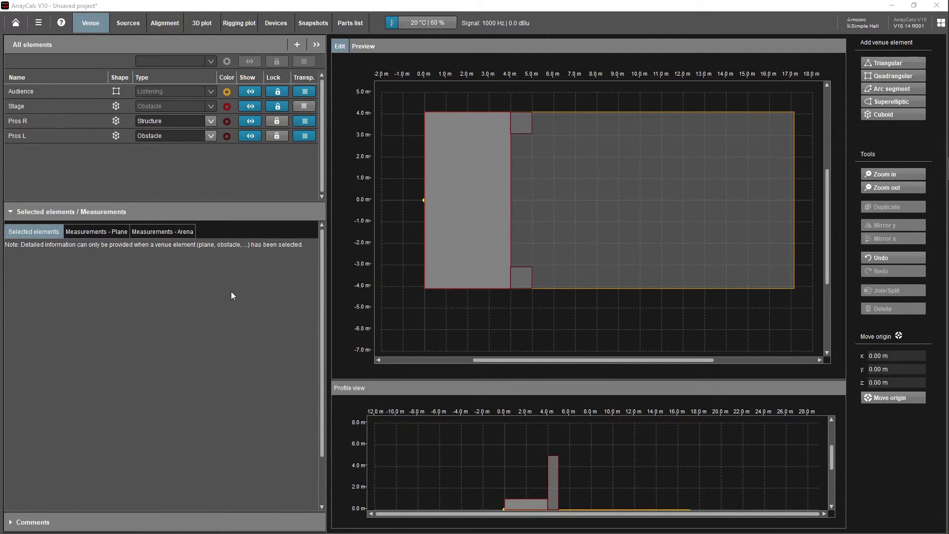
left_click(285, 120)
left_click(277, 135)
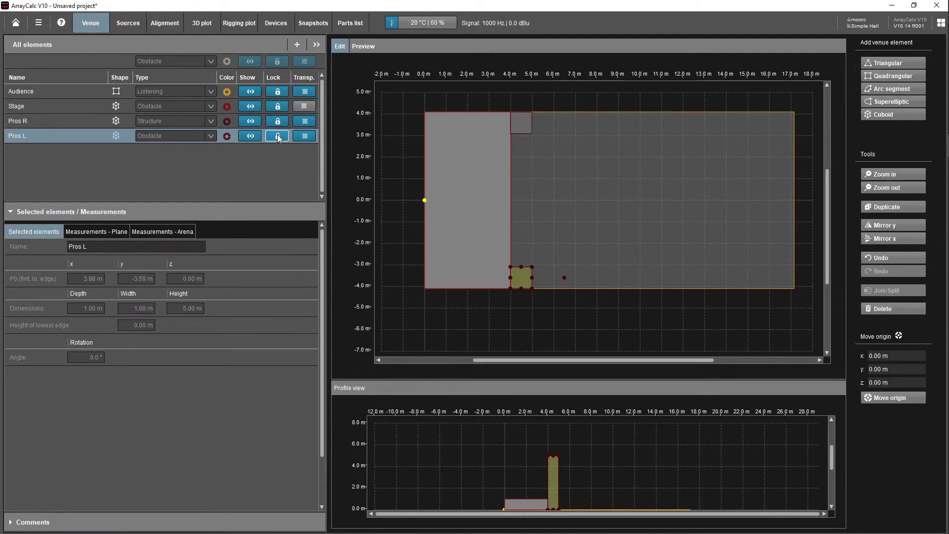
left_click(232, 164)
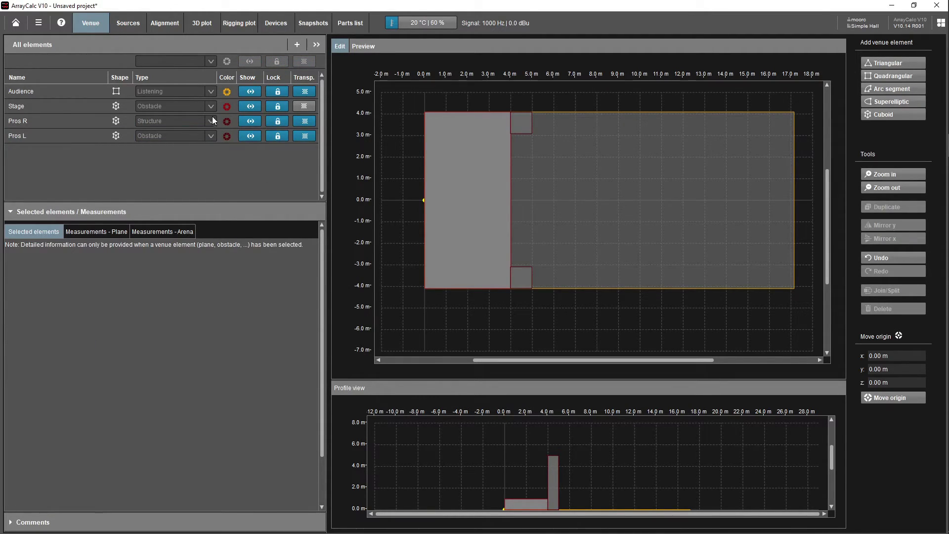
left_click(279, 120)
left_click(278, 135)
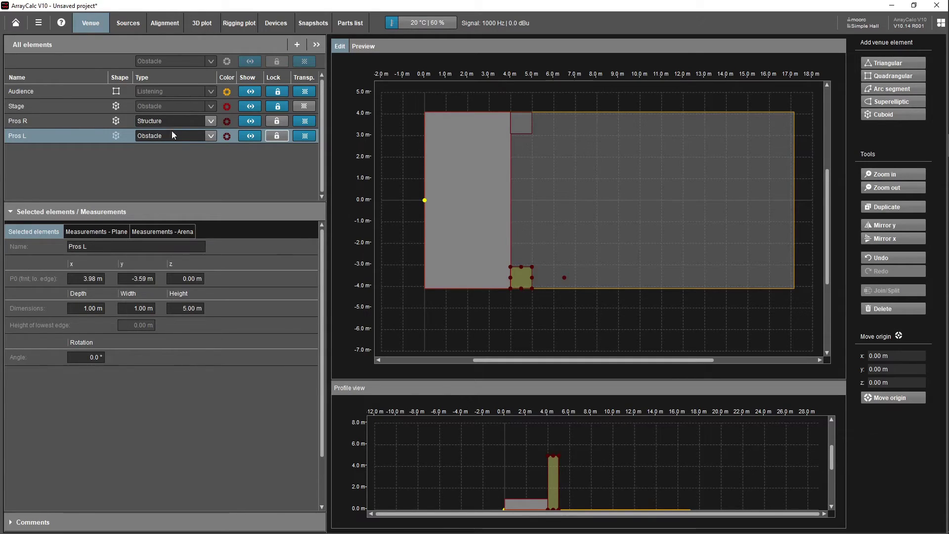
Change the type of Pros R to Obstacle and lock both Pros R and Pros L.
left_click(213, 126)
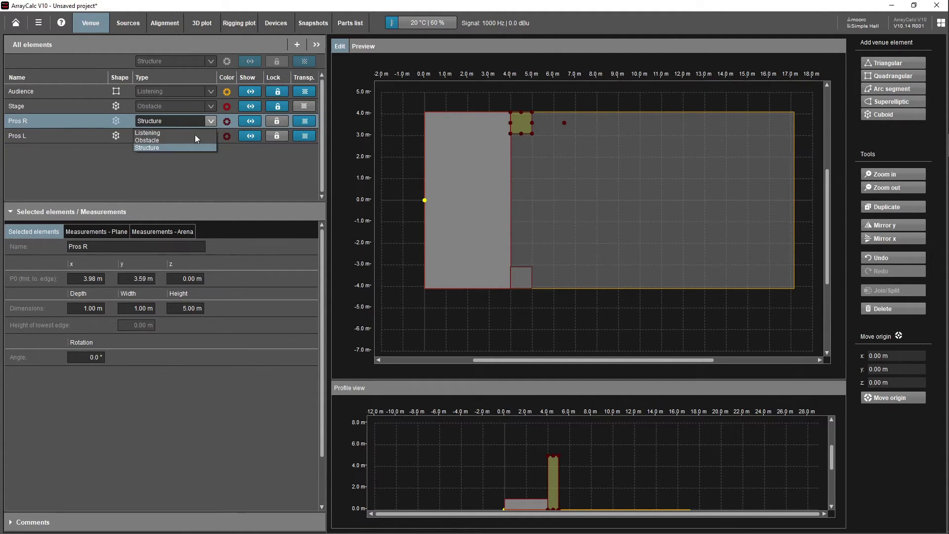
left_click(170, 140)
left_click(198, 154)
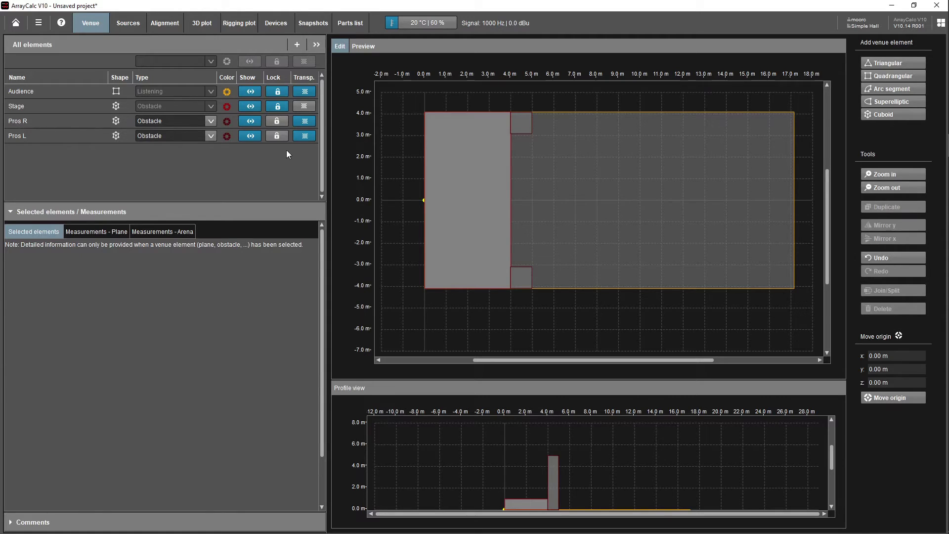
left_click(277, 120)
left_click(276, 138)
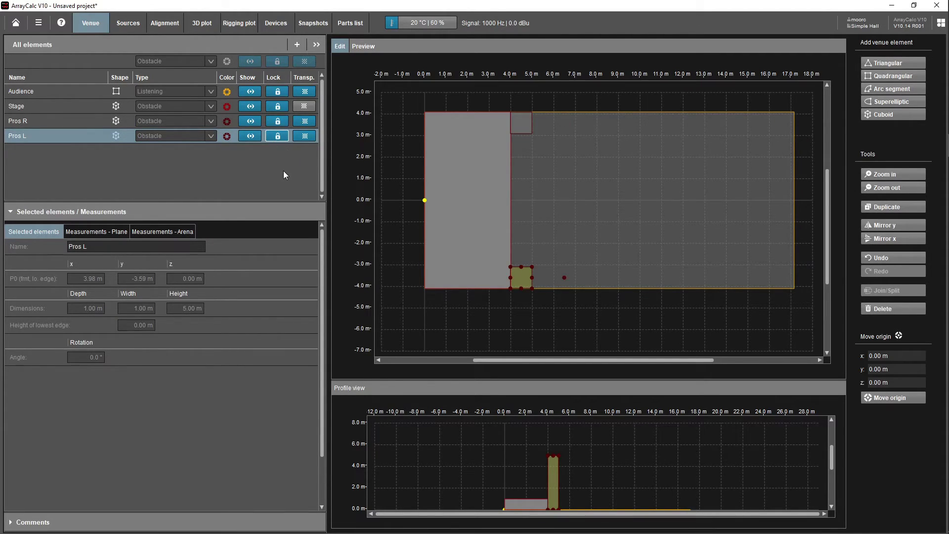
Unlock the Audience plane, shorten it to the stage's front edge and set its front x position to 4.00 m.
left_click(272, 91)
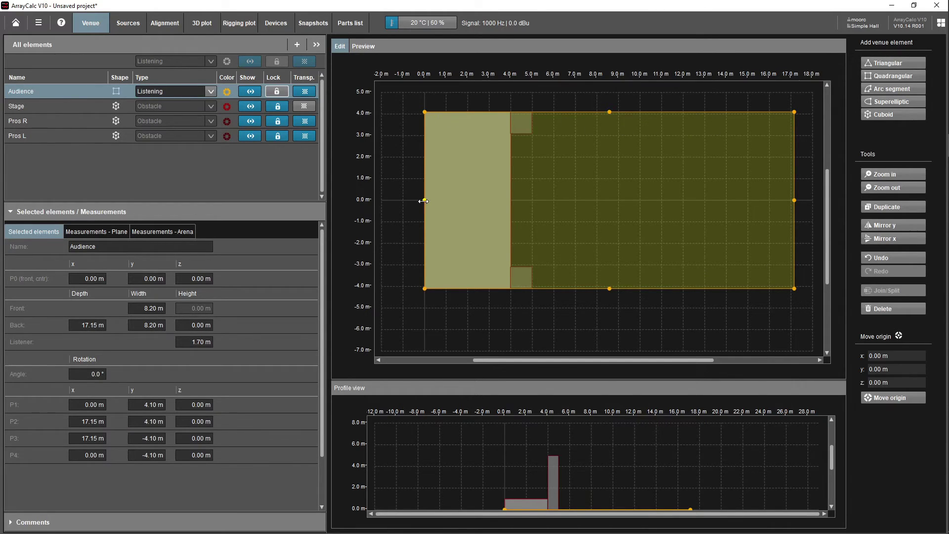
left_click_drag(424, 201, 509, 199)
left_click(101, 279)
key("BackSpace")
key("BackSpace")
key("BackSpace")
key("BackSpace")
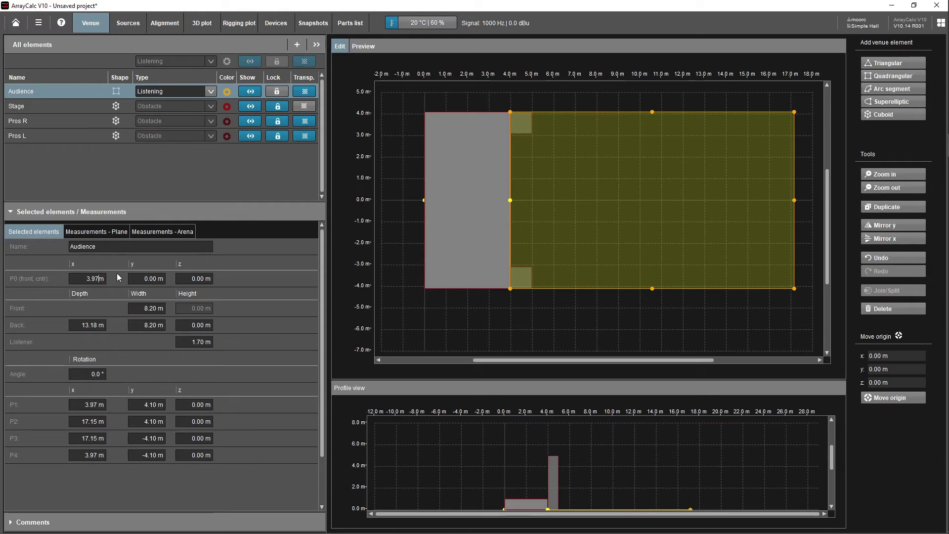
type("4m")
key("Return")
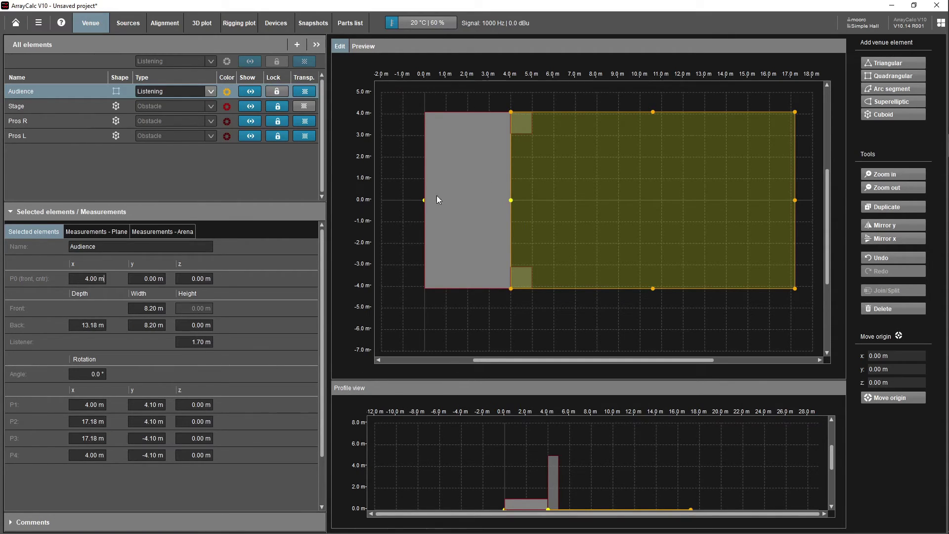
Compare the Stage and Audience settings and lock the Audience plane.
left_click(63, 106)
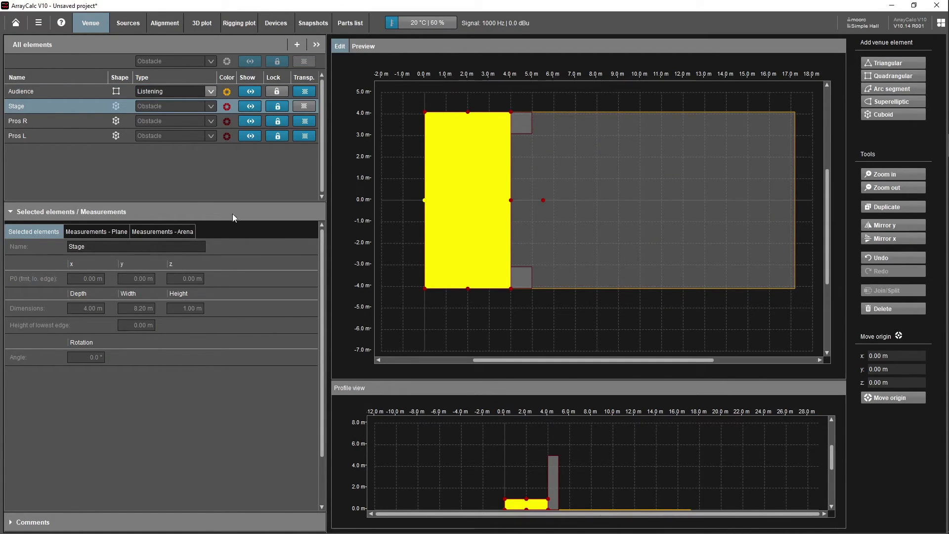
left_click(84, 93)
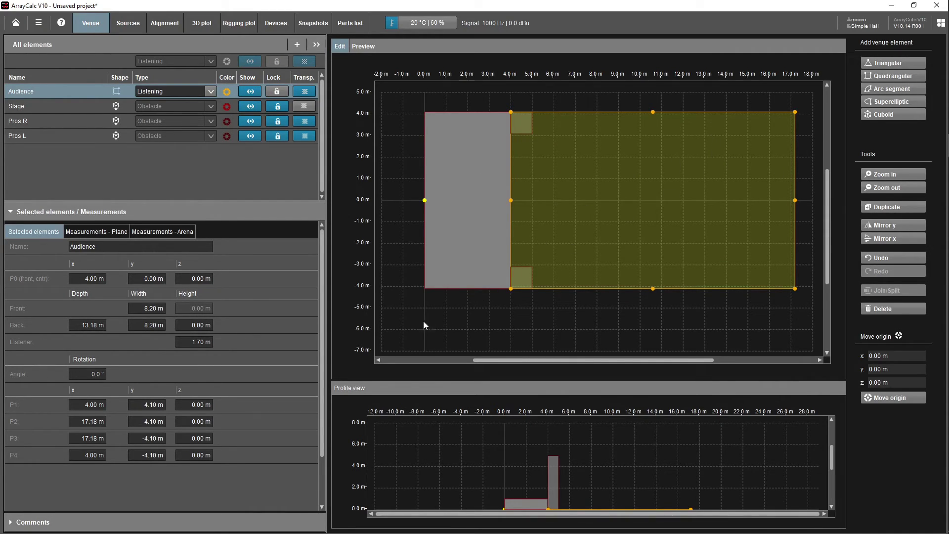
left_click(405, 191)
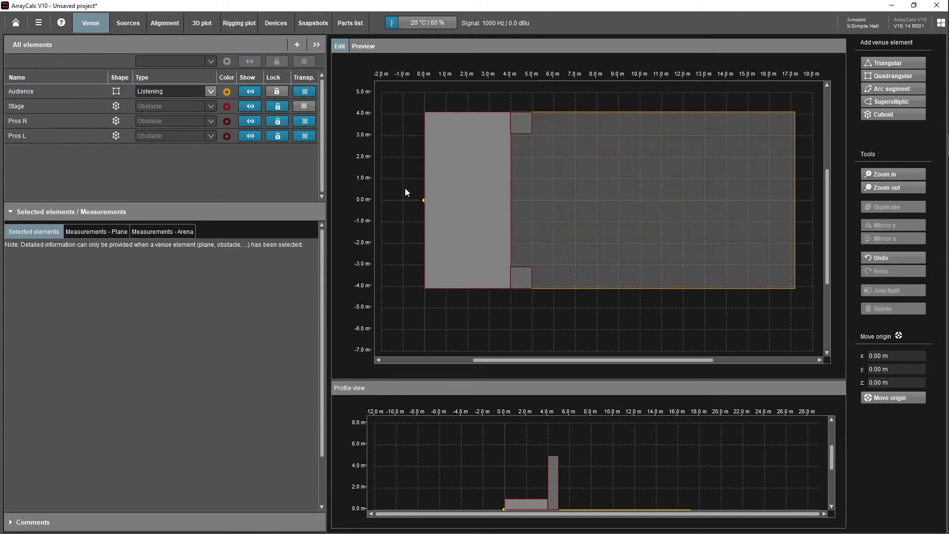
left_click(283, 91)
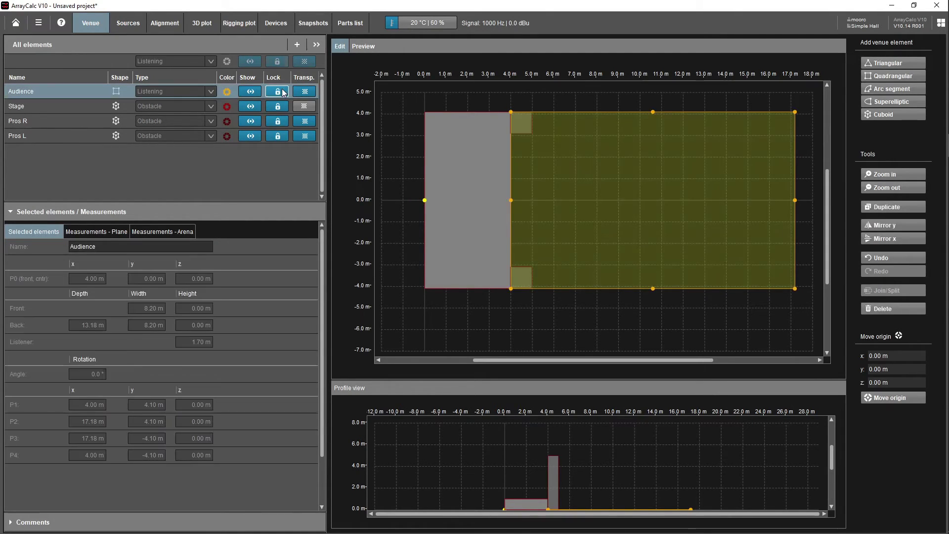
Add a quadrangular plane over the stage, resized to about 8.14 m wide and 3.99 m deep.
left_click(298, 45)
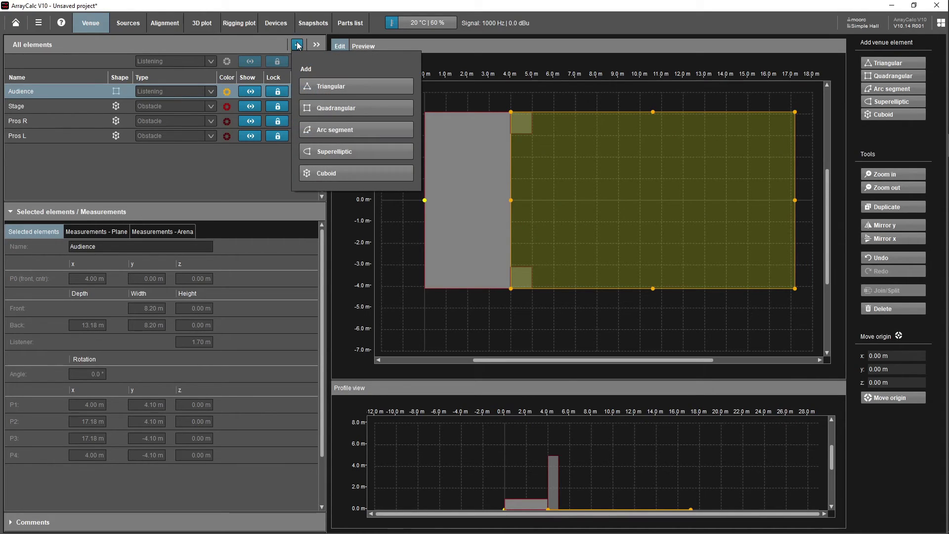
left_click(350, 108)
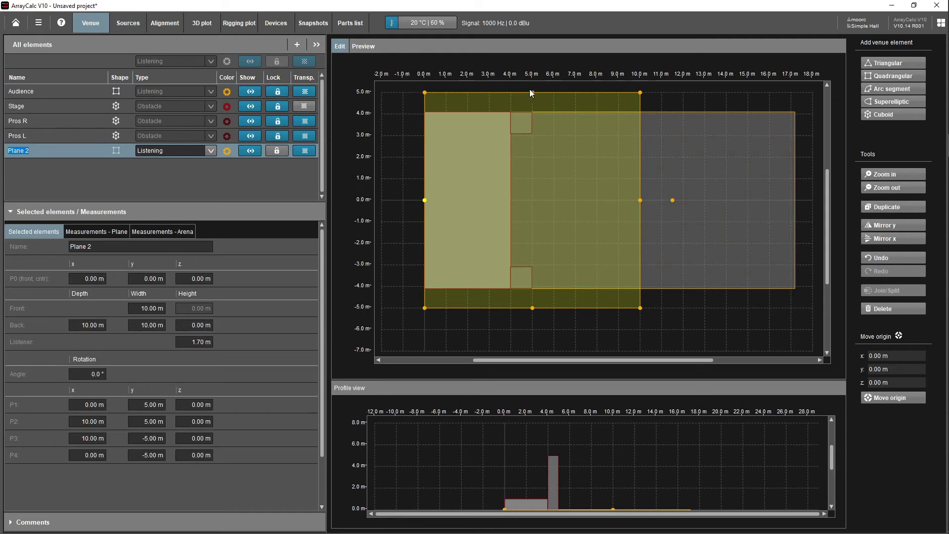
left_click_drag(532, 92, 533, 102)
left_click_drag(534, 113, 535, 112)
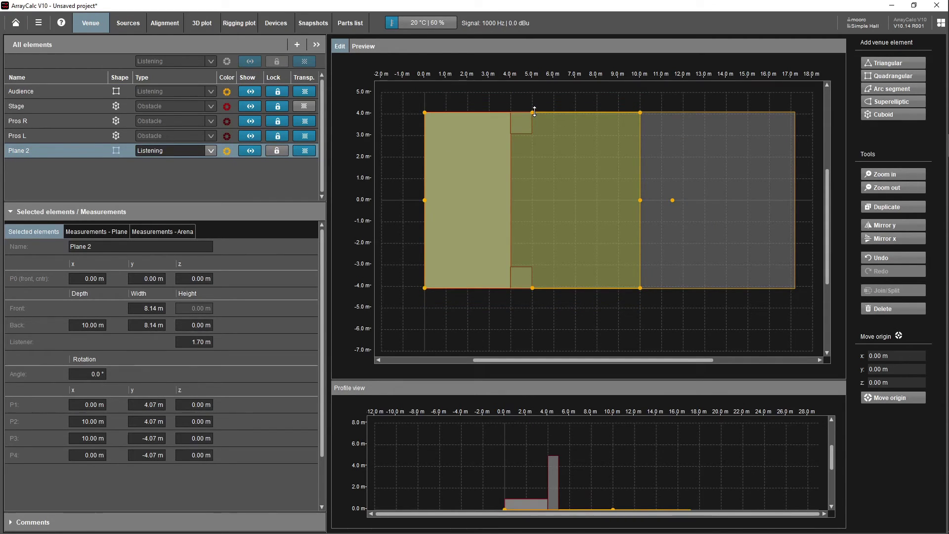
left_click_drag(642, 199, 512, 198)
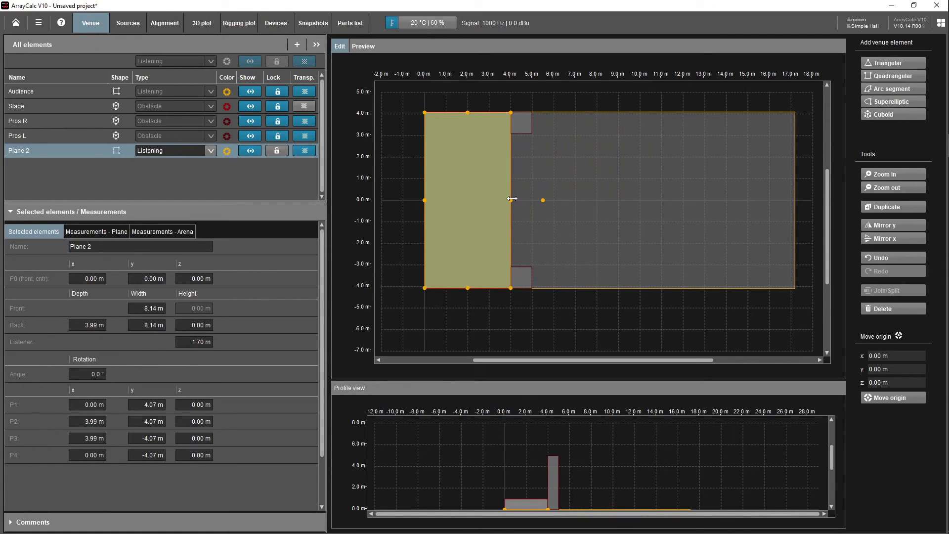
Set the new plane's width to 8.20 m and its depth to 4.00 m.
key("BackSpace")
key("BackSpace")
key("BackSpace")
key("Return")
key("Return")
left_click(96, 325)
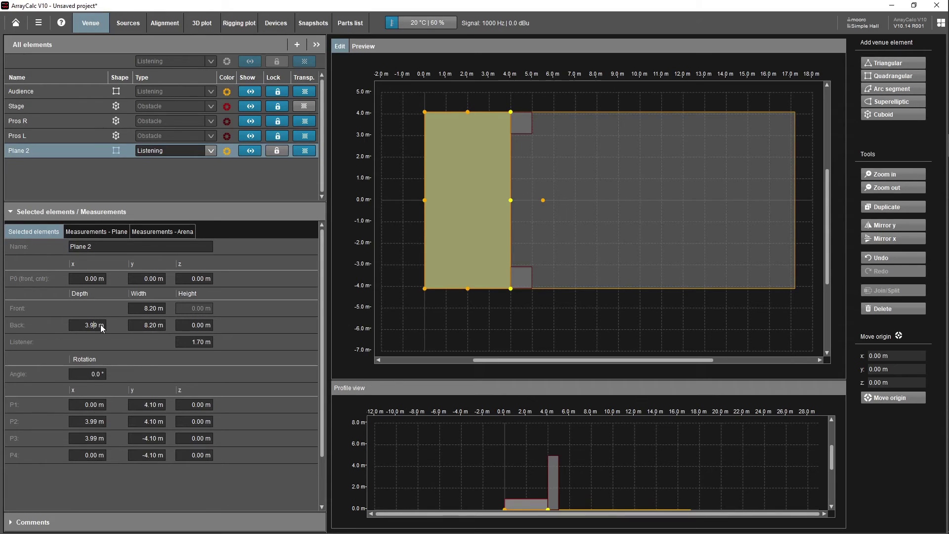
key("BackSpace")
key("BackSpace")
key("BackSpace")
type("4")
key("Return")
key("BackSpace")
type("2")
key("BackSpace")
type("7")
left_click(518, 320)
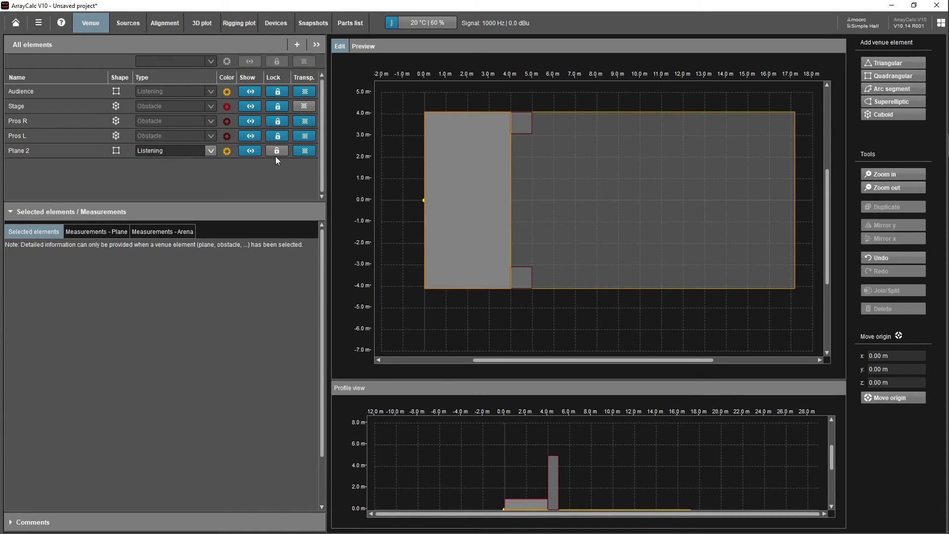
Rename the new plane on the stage as Stage Listening and lock it.
left_click(65, 150)
left_click(64, 151)
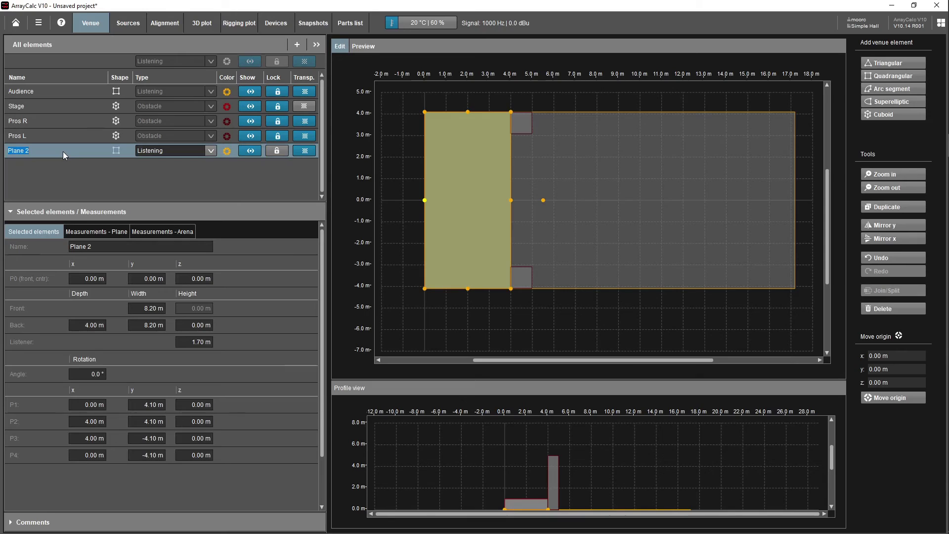
key("BackSpace")
type("Stage Listening")
left_click(151, 181)
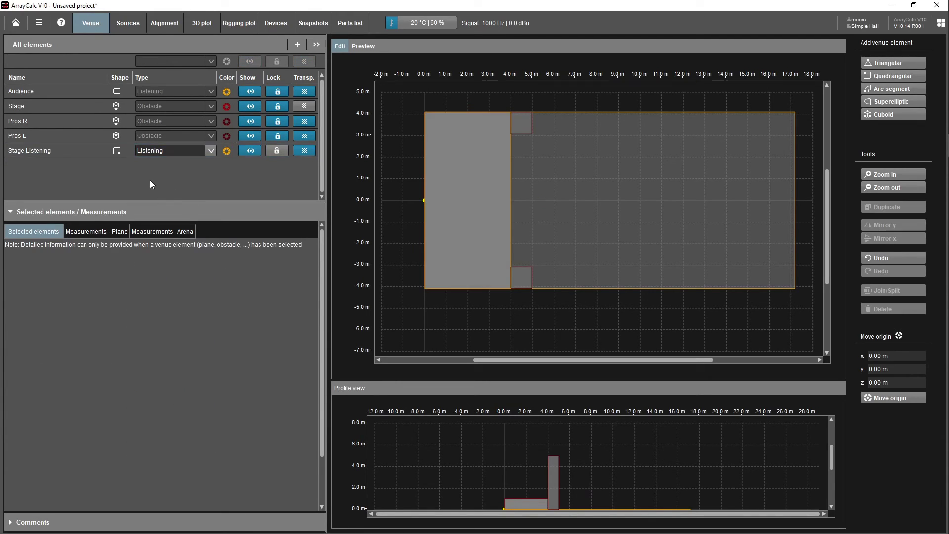
left_click(287, 149)
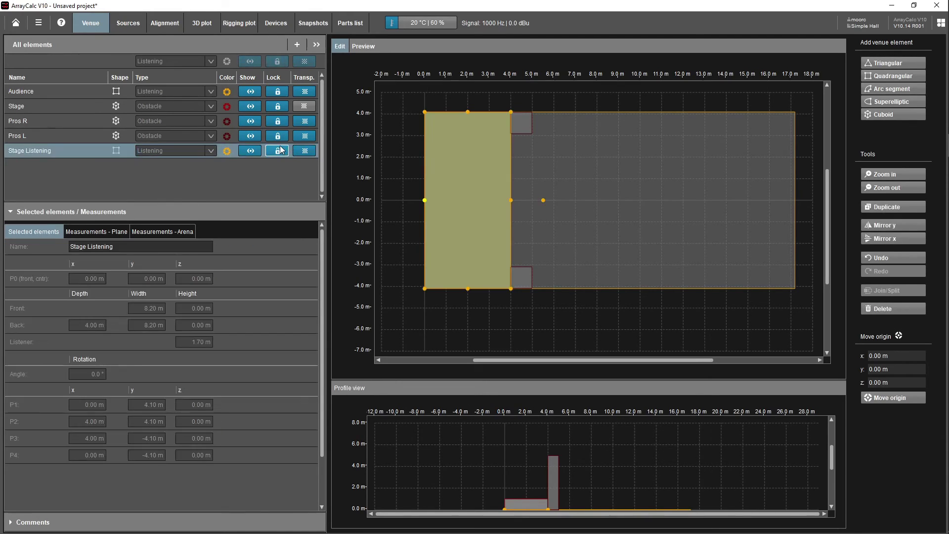
Try moving the venue origin 4 m in the x direction and reverse the move.
left_click(547, 92)
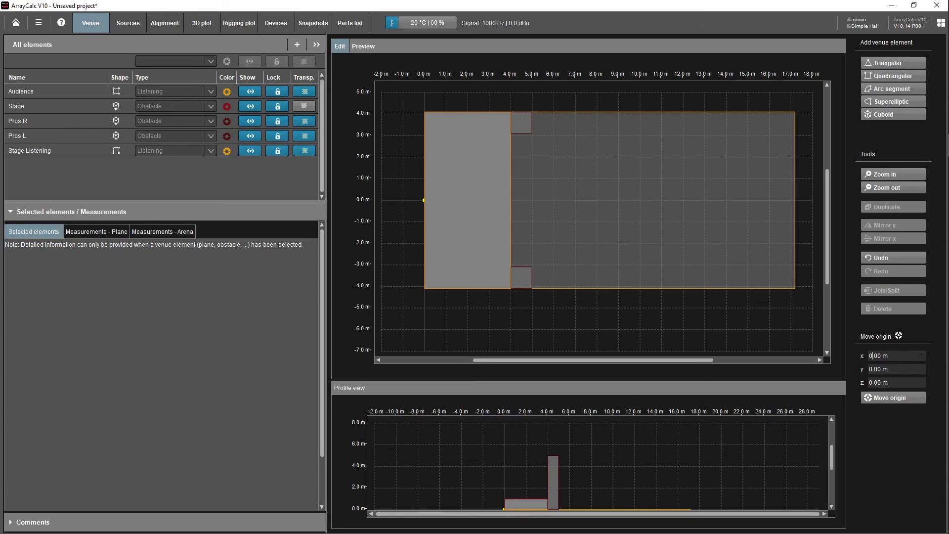
mouse_move(947, 358)
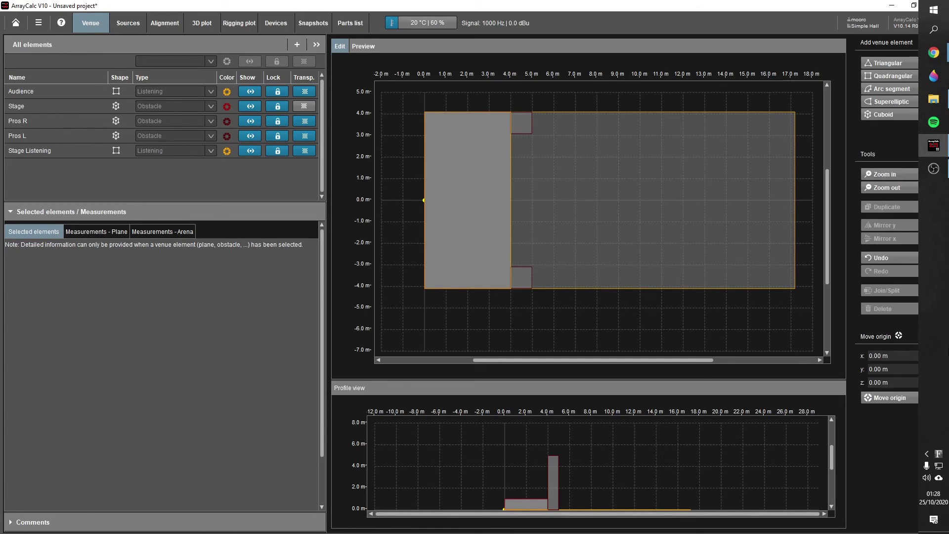
key("BackSpace")
type("4")
left_click(869, 398)
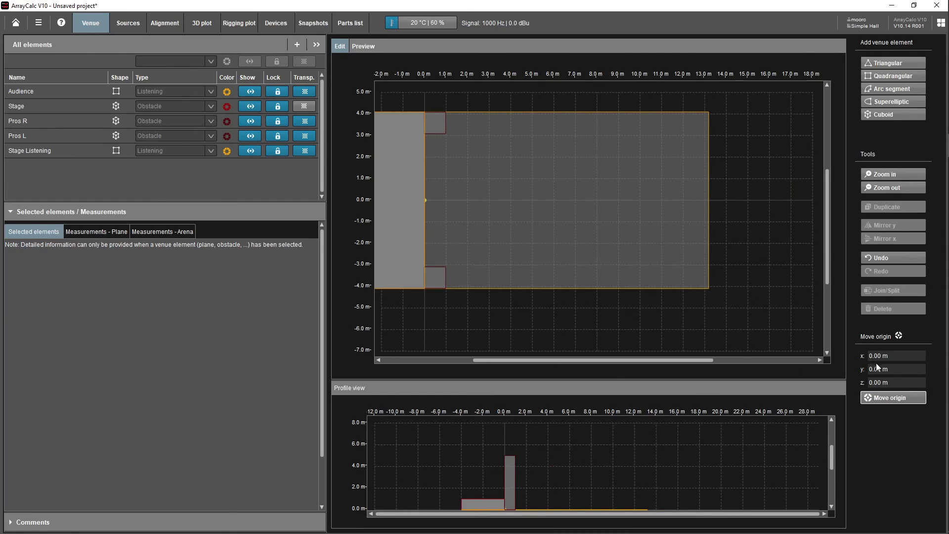
key("BackSpace")
left_click(888, 399)
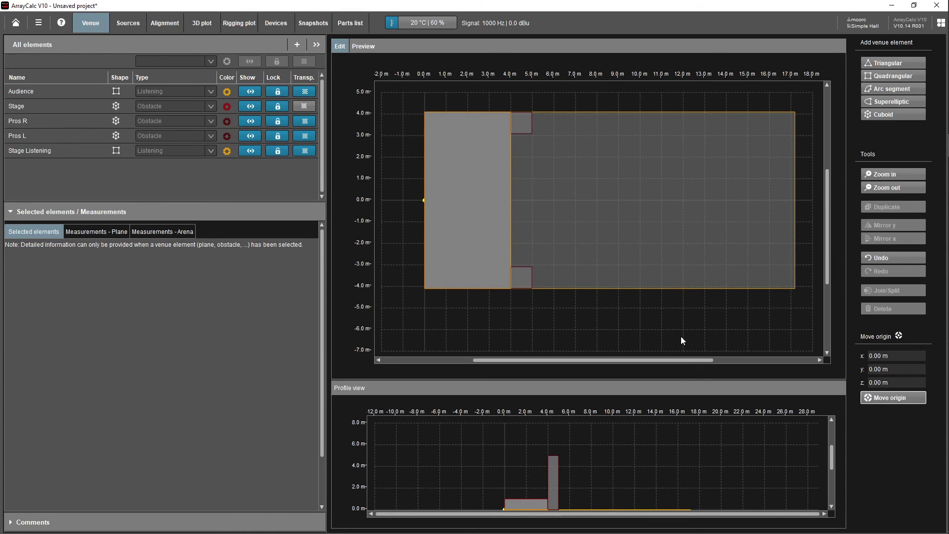
Move the venue origin 4.00 m in the x direction to the stage's front edge.
left_click(871, 355)
key("Delete")
type("4")
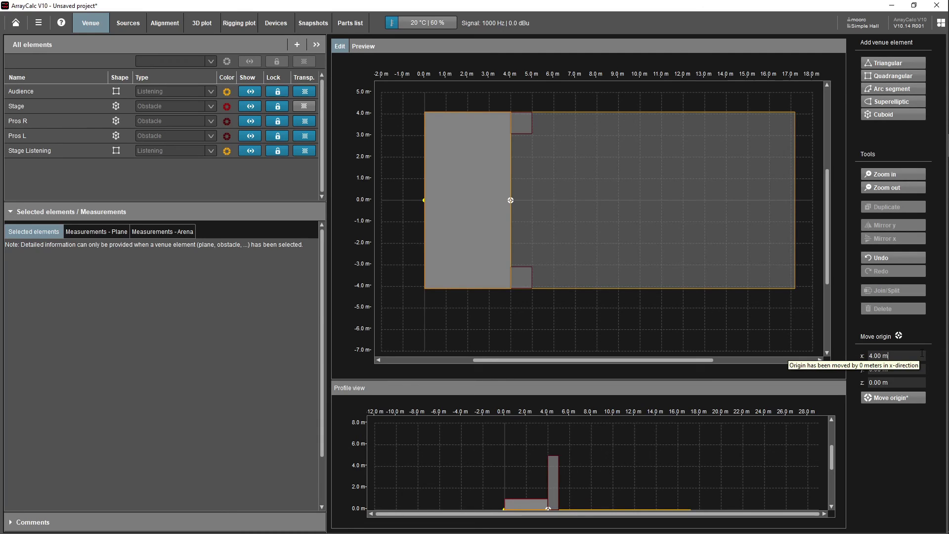
left_click(906, 397)
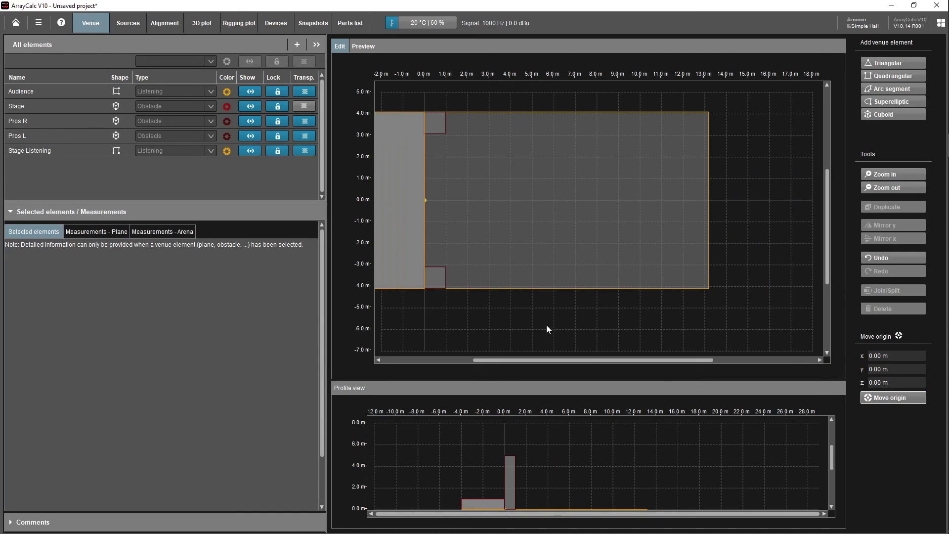
left_click_drag(591, 360, 539, 360)
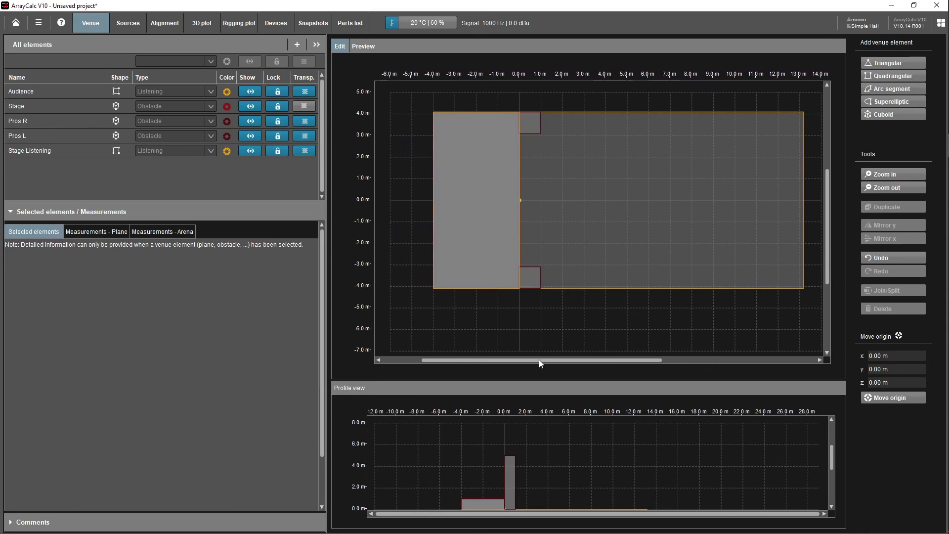